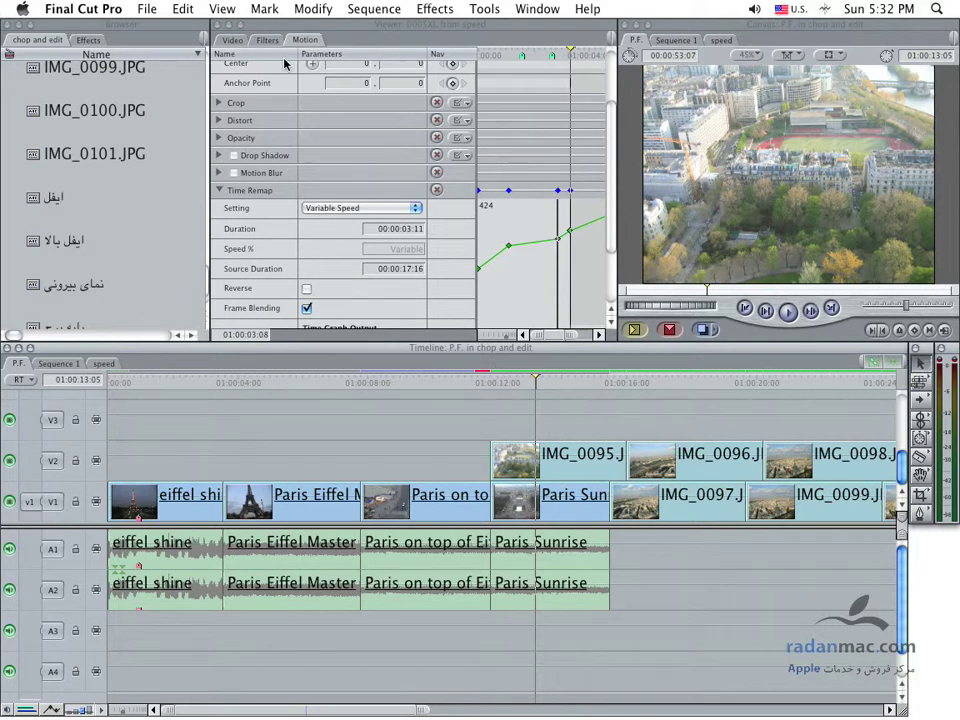
Step: Show the Viewer's Video tab, park the playhead at 01:00:07:04 and load Paris Eiffel Master
{"action": "left_click", "coordinate": [230, 40]}
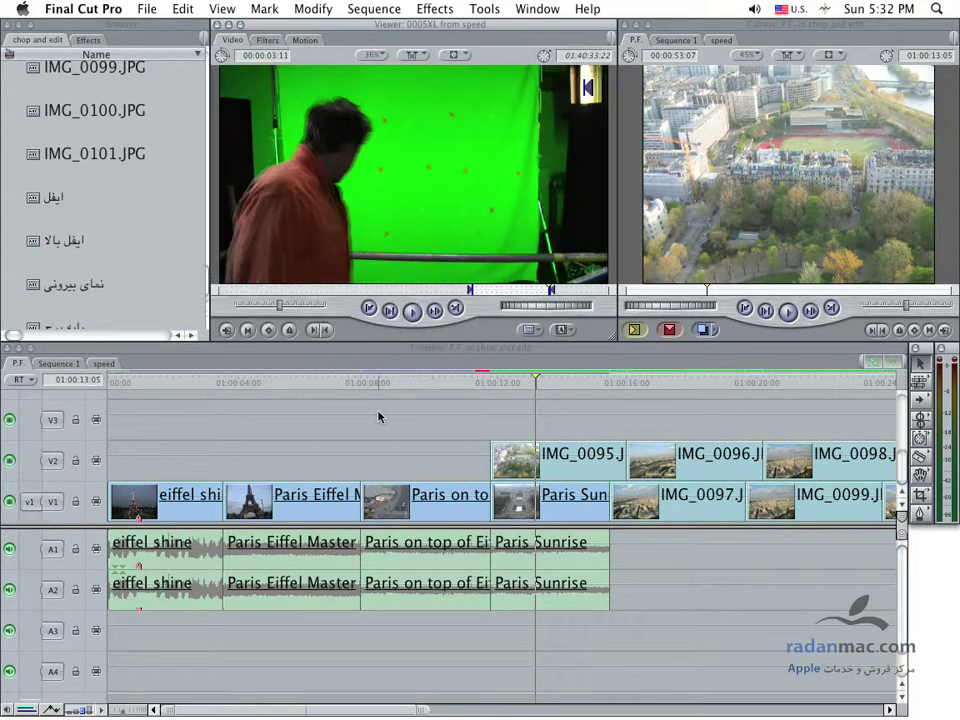
{"action": "left_click", "coordinate": [340, 381]}
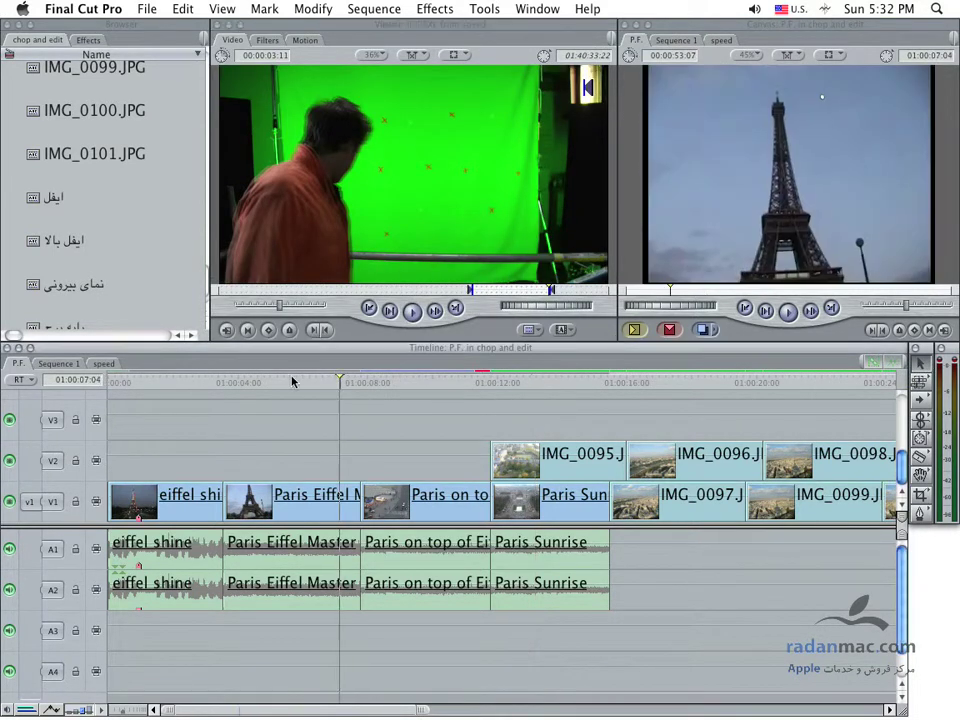
{"action": "double_click", "coordinate": [295, 500]}
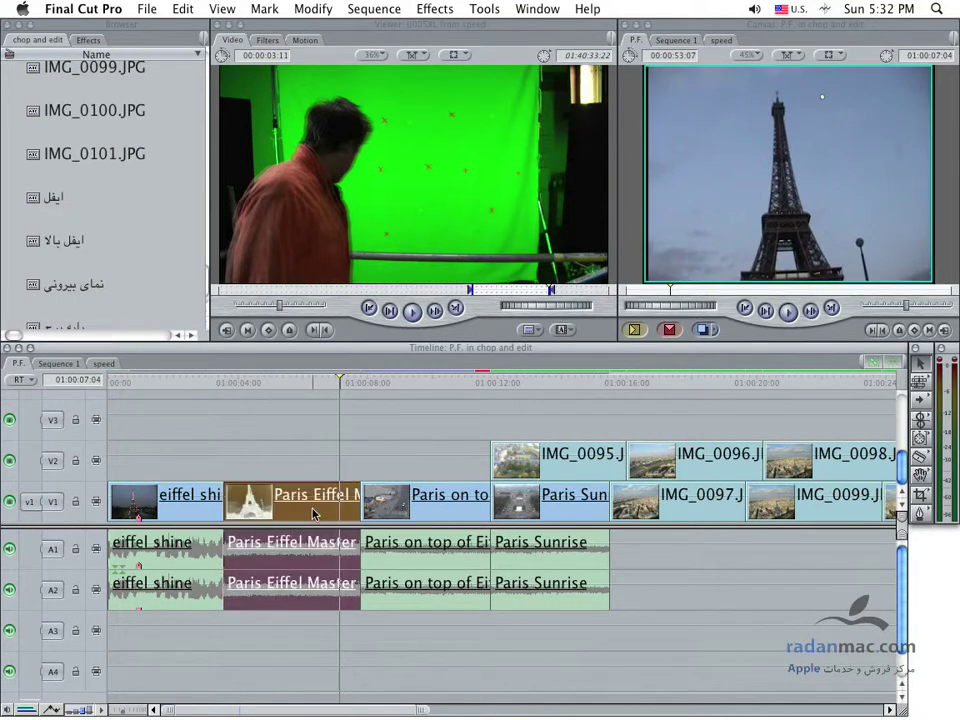
Step: Select IMG_0095 and the empty V2 stretch before it, then reveal the Select Track tools
{"action": "left_click", "coordinate": [547, 462]}
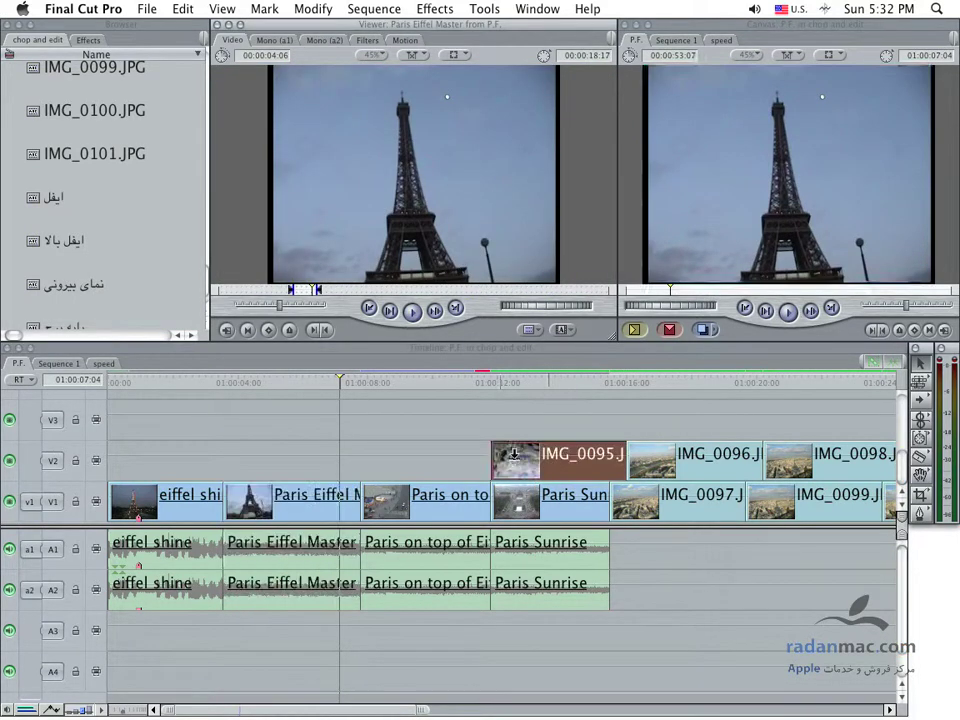
{"action": "left_click", "coordinate": [430, 455]}
{"action": "left_click", "coordinate": [318, 431]}
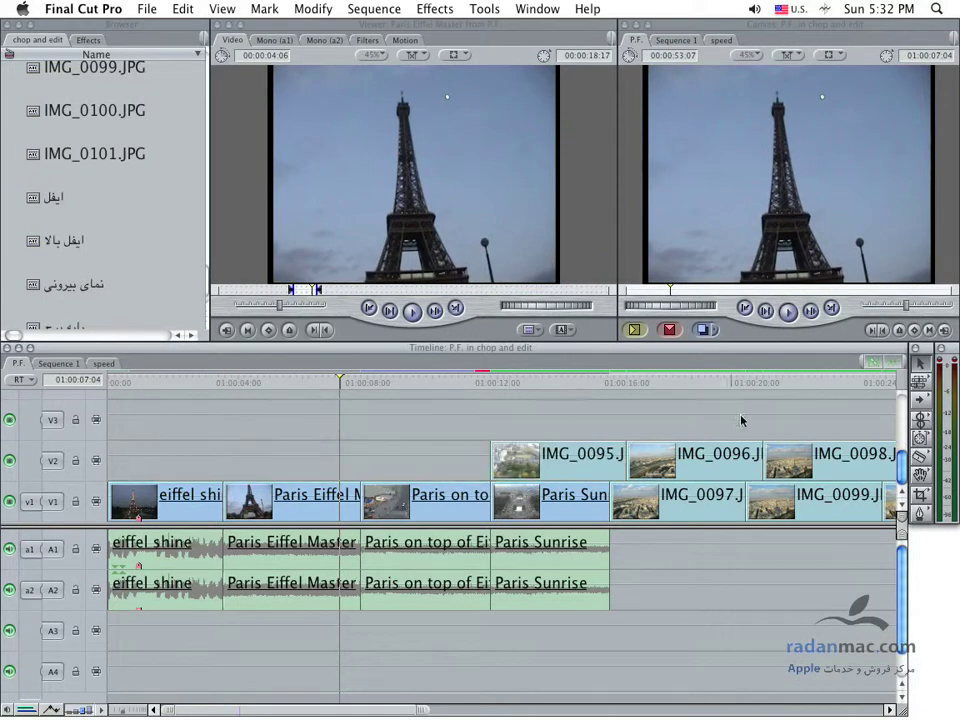
Step: Choose the Edit Selection Tool (G) from the Tool palette's selection flyout
{"action": "left_click", "coordinate": [922, 382]}
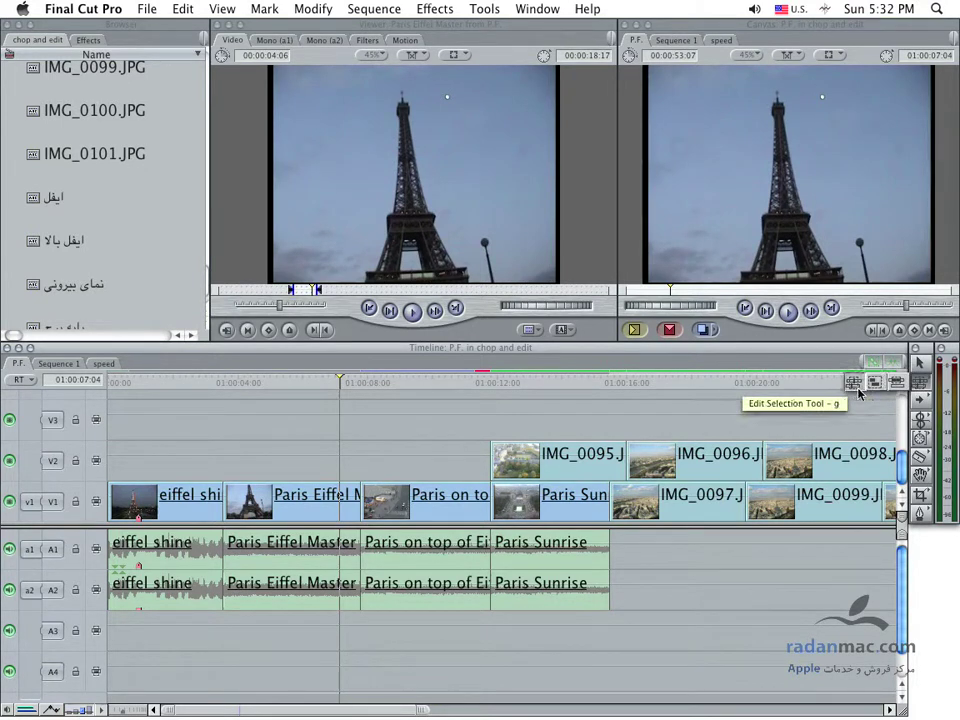
{"action": "left_click", "coordinate": [858, 394]}
{"action": "left_click", "coordinate": [911, 386]}
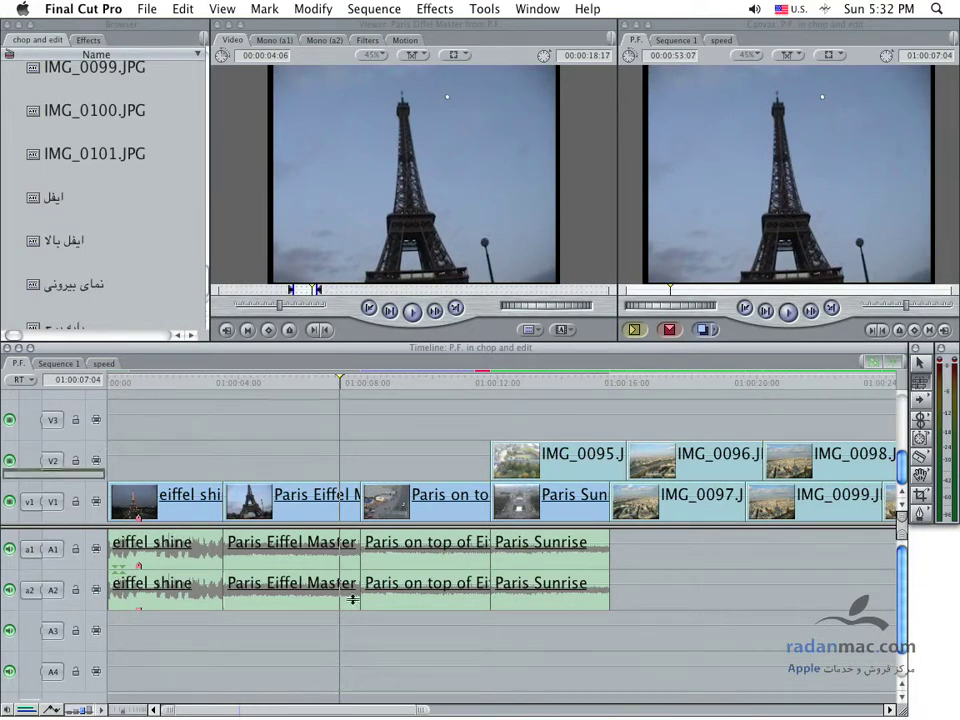
{"action": "left_click", "coordinate": [853, 386]}
Step: Open the V1 cuts around eiffel shine, Paris Eiffel Master and Paris Sunrise in Trim Edit
{"action": "left_click_drag", "start_coordinate": [193, 446], "coordinate": [240, 600]}
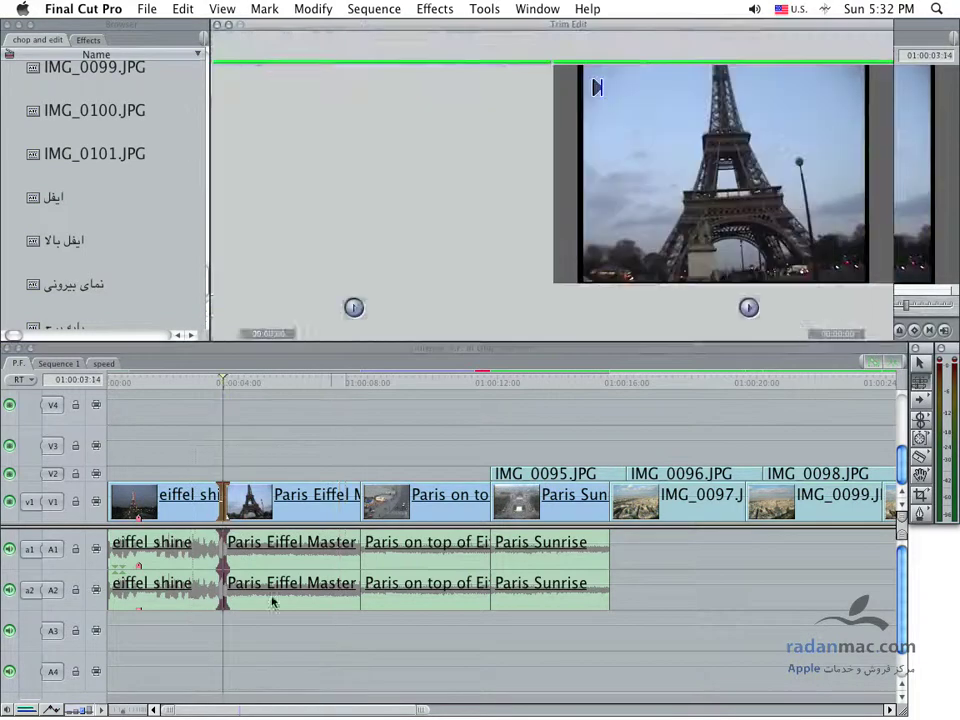
{"action": "left_click", "coordinate": [213, 476]}
{"action": "left_click_drag", "start_coordinate": [340, 408], "coordinate": [380, 470]}
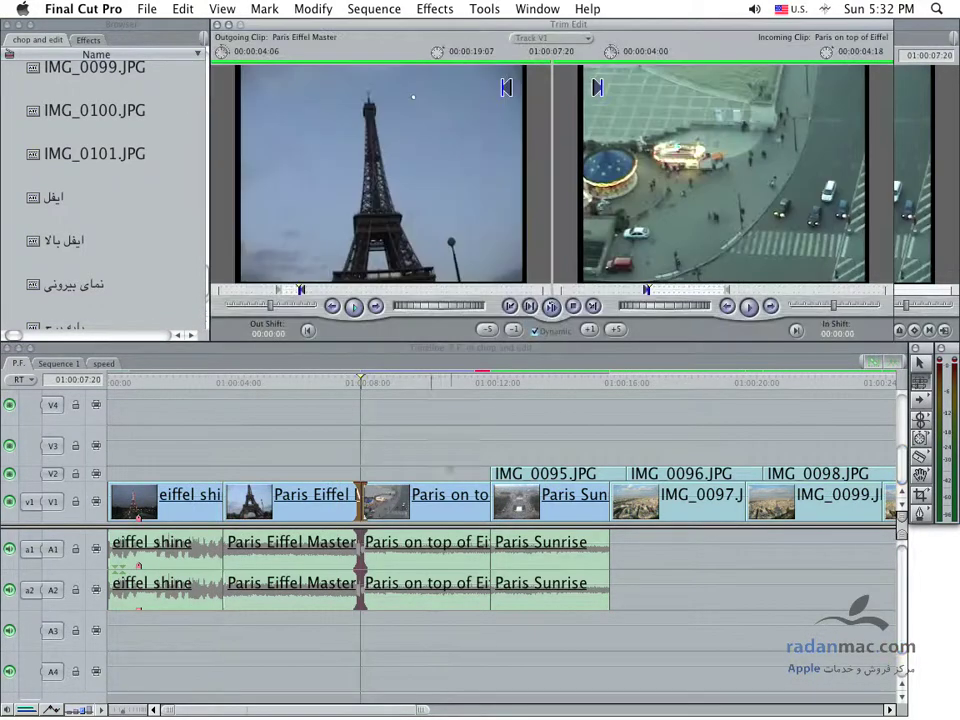
{"action": "left_click_drag", "start_coordinate": [466, 408], "coordinate": [508, 470]}
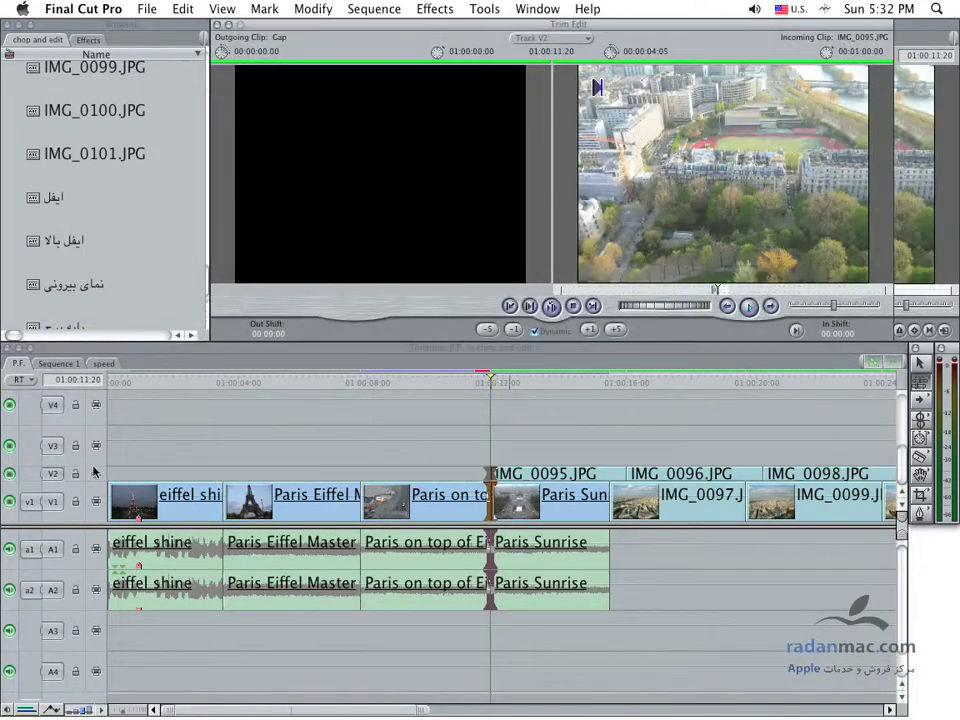
Step: Restore the taller V2 track, select the IMG_0095/IMG_0096 cut and step ahead two edits
{"action": "left_click_drag", "start_coordinate": [96, 466], "coordinate": [107, 454]}
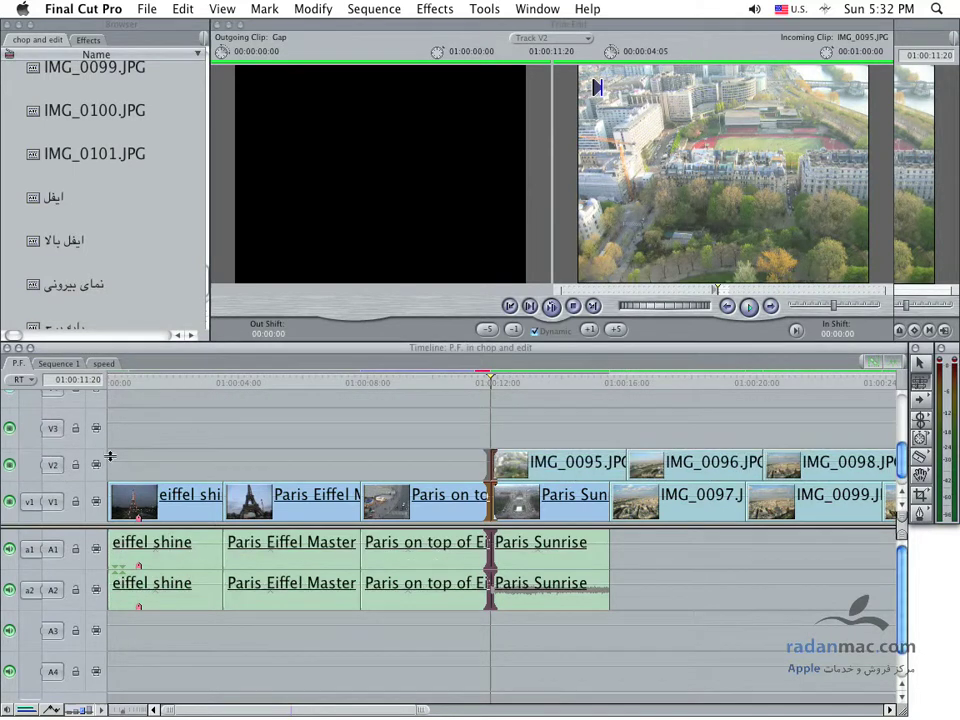
{"action": "left_click", "coordinate": [625, 462]}
{"action": "key", "text": "Down"}
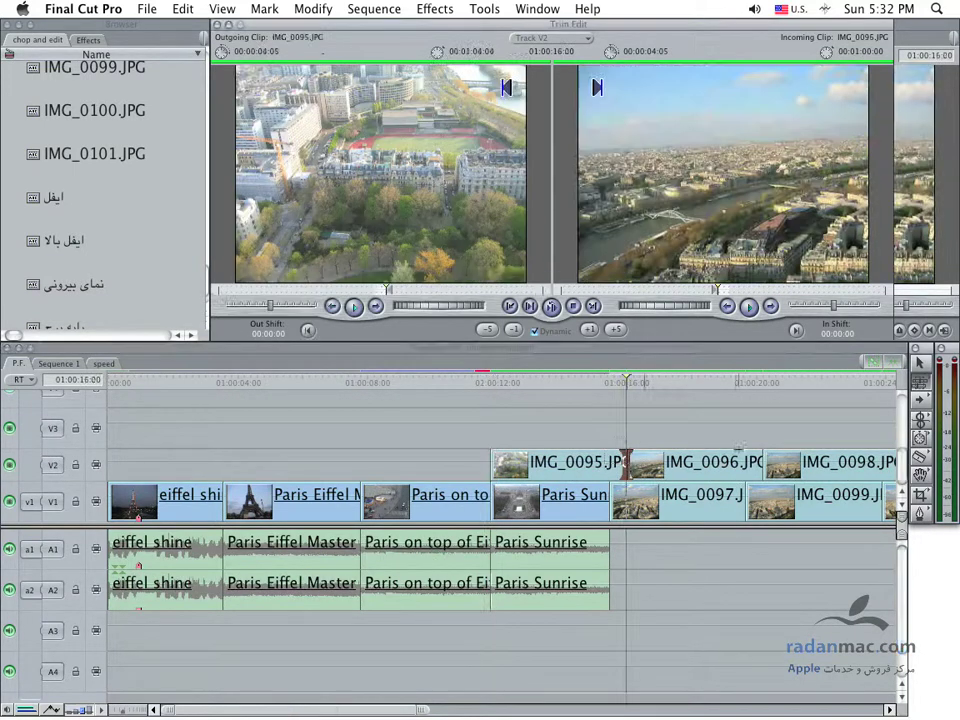
{"action": "key", "text": "Down"}
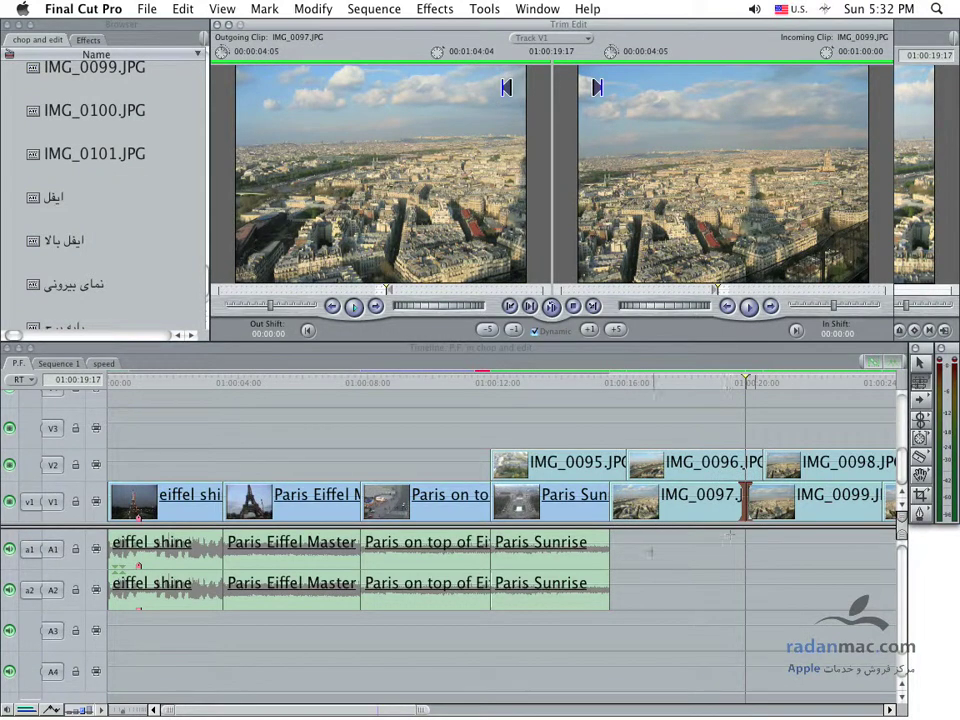
Step: Close Trim Edit, pick a Select Track tool and select the empty V2 stretch
{"action": "left_click", "coordinate": [217, 24]}
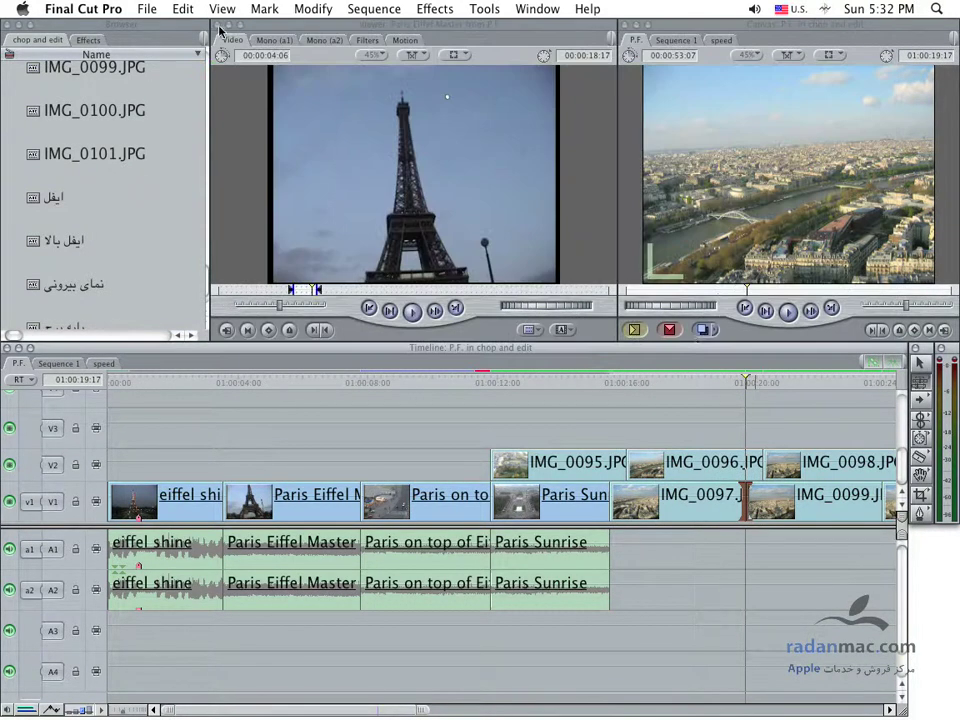
{"action": "left_click_drag", "start_coordinate": [918, 392], "coordinate": [884, 393]}
{"action": "left_click", "coordinate": [315, 463]}
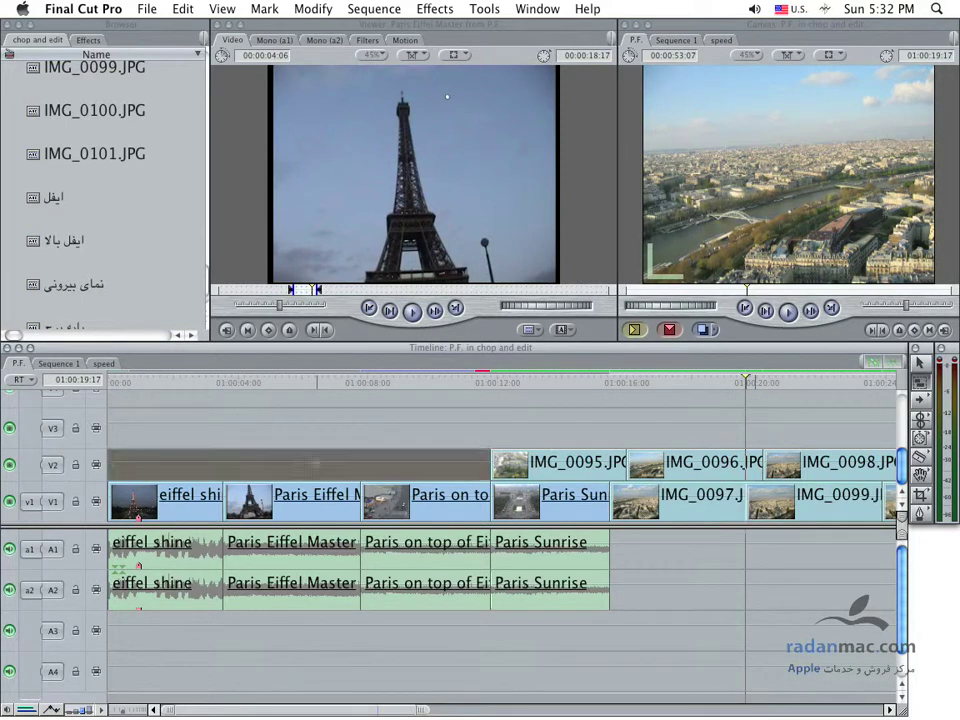
Step: Select Paris Eiffel Master, Paris on top of Eiffel, Paris Sunrise, IMG_0098, IMG_0099 and IMG_0095 together
{"action": "left_click", "coordinate": [290, 500]}
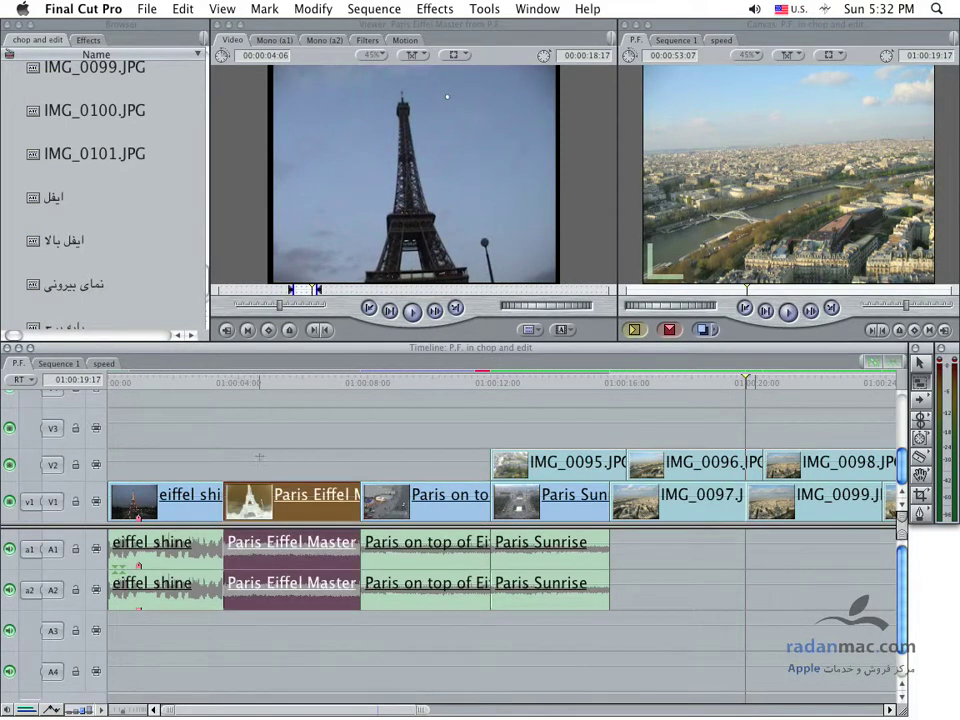
{"action": "left_click", "coordinate": [398, 500], "text": "shift"}
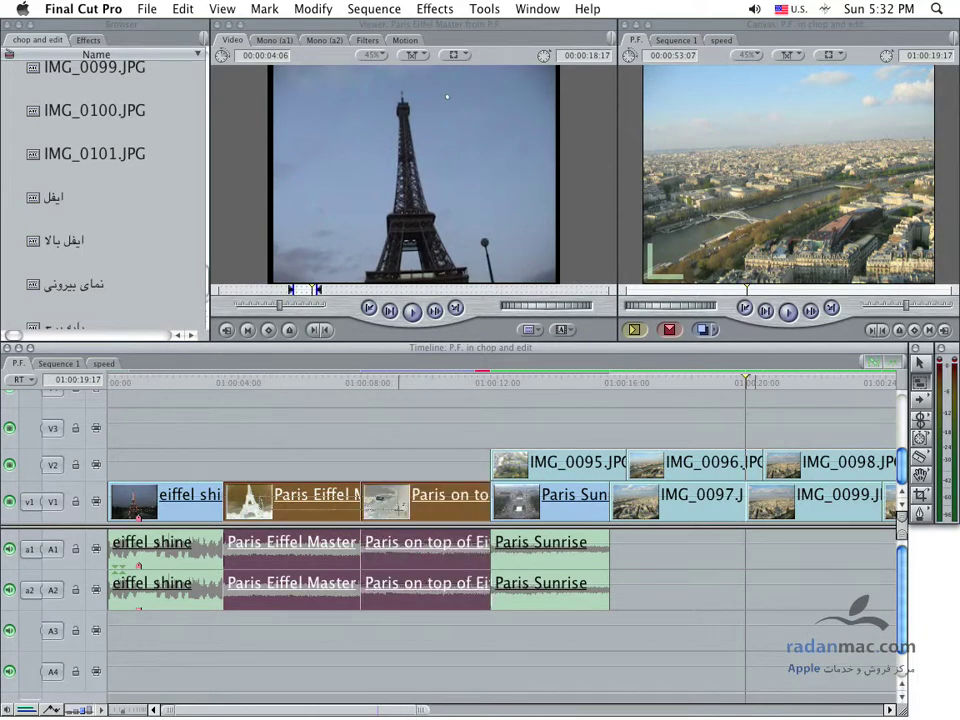
{"action": "left_click", "coordinate": [543, 506], "text": "shift"}
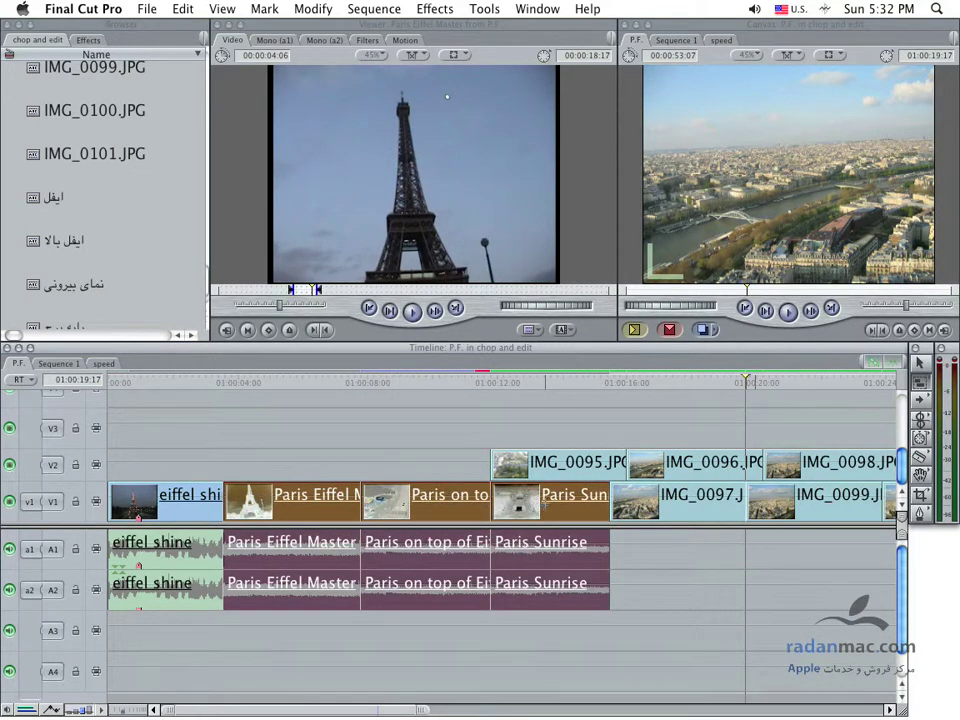
{"action": "left_click_drag", "start_coordinate": [846, 434], "coordinate": [808, 500]}
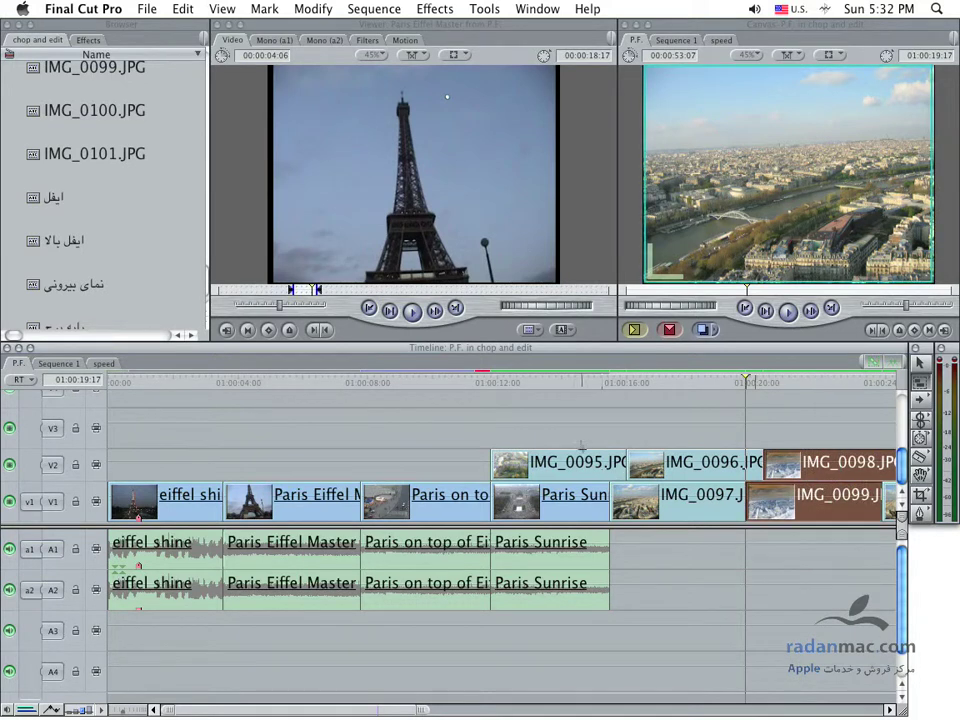
{"action": "left_click", "coordinate": [596, 468], "text": "shift"}
{"action": "left_click", "coordinate": [298, 491], "text": "shift"}
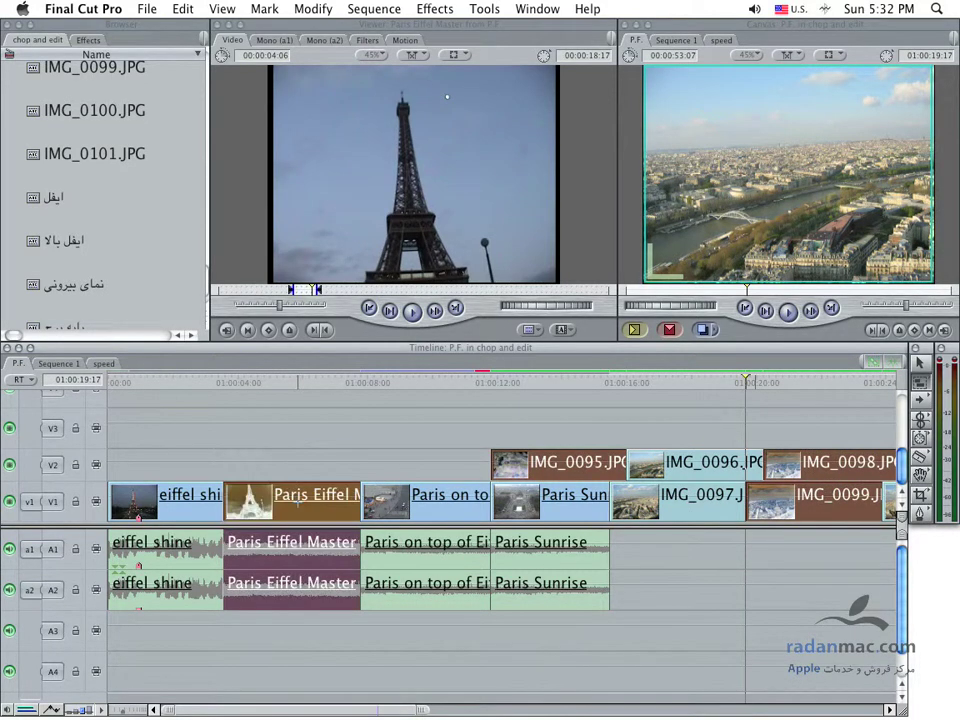
Step: Delete the selected clips, undo the deletion, then try gap and range selections before deselecting
{"action": "key", "text": "Delete"}
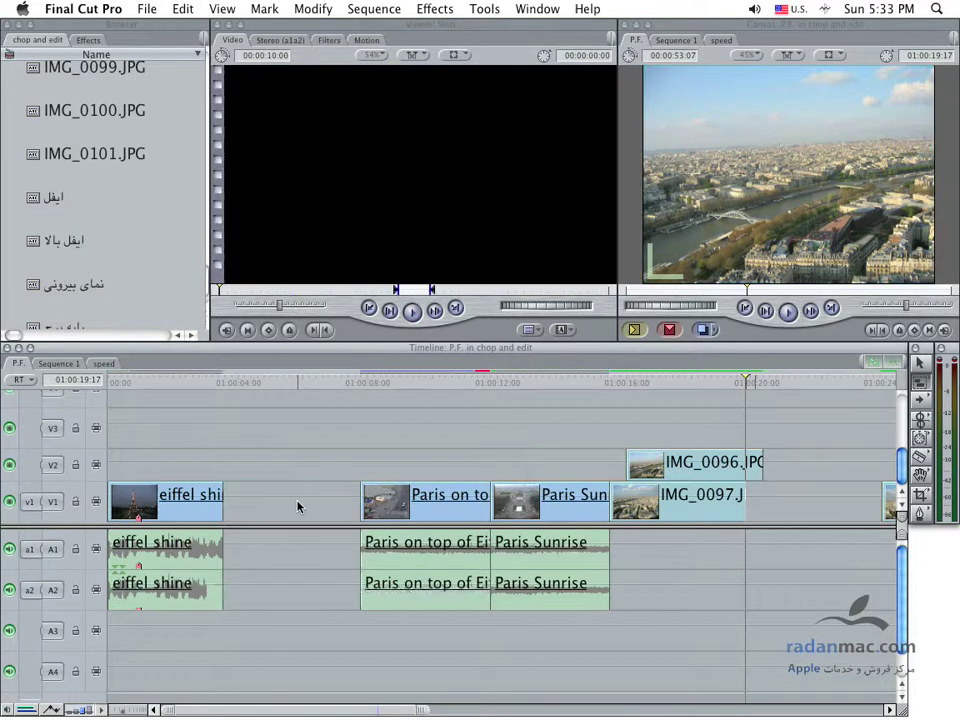
{"action": "key", "text": "super+z"}
{"action": "left_click", "coordinate": [410, 478]}
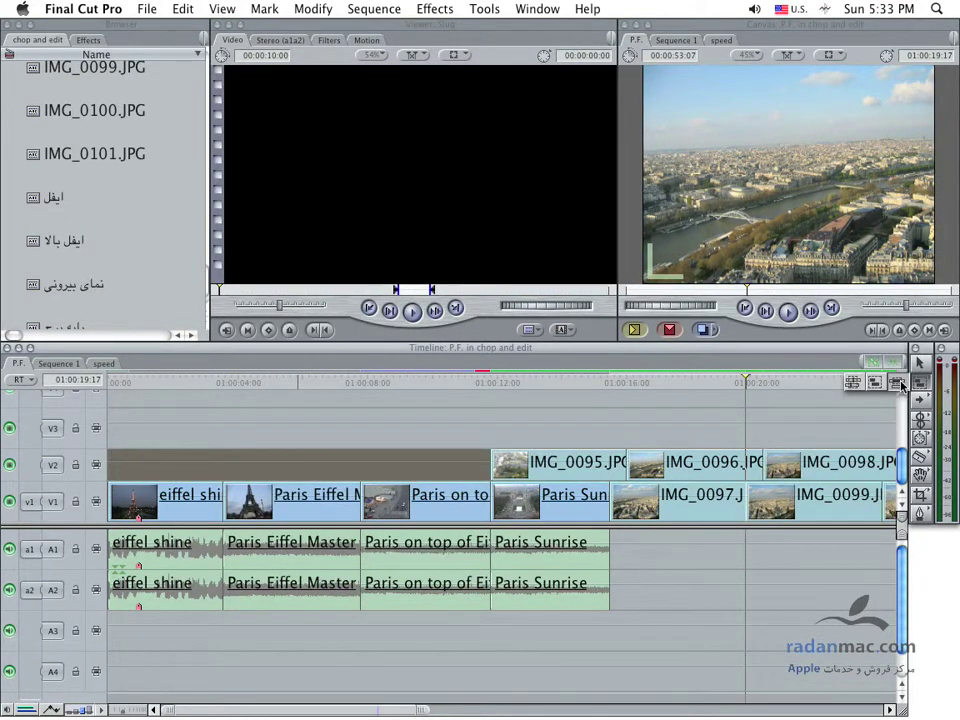
{"action": "left_click", "coordinate": [289, 471]}
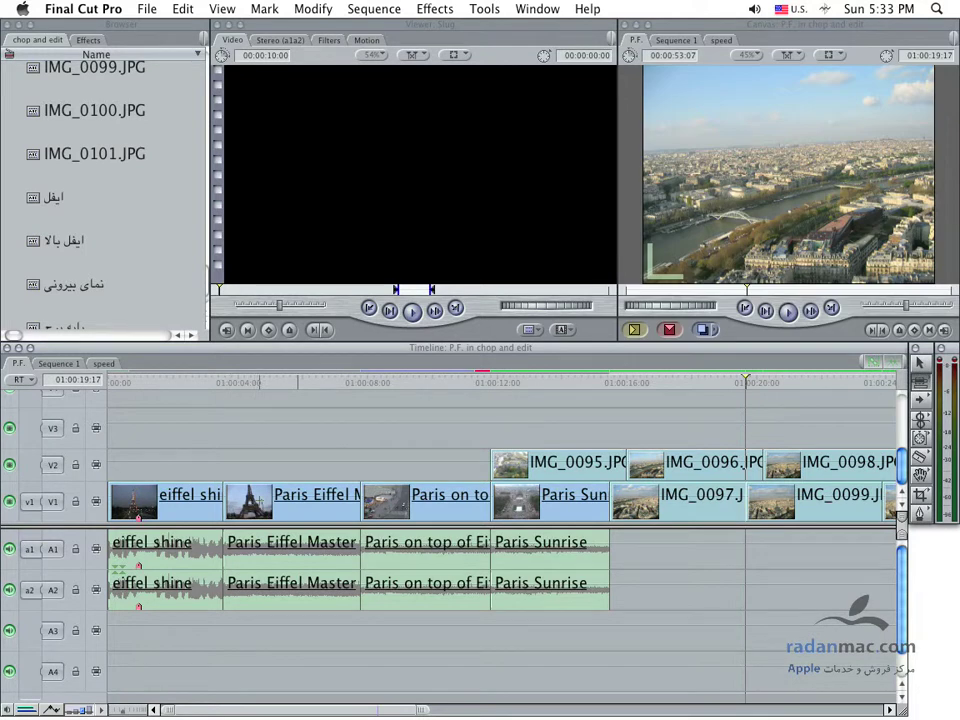
{"action": "left_click_drag", "start_coordinate": [289, 494], "coordinate": [323, 500]}
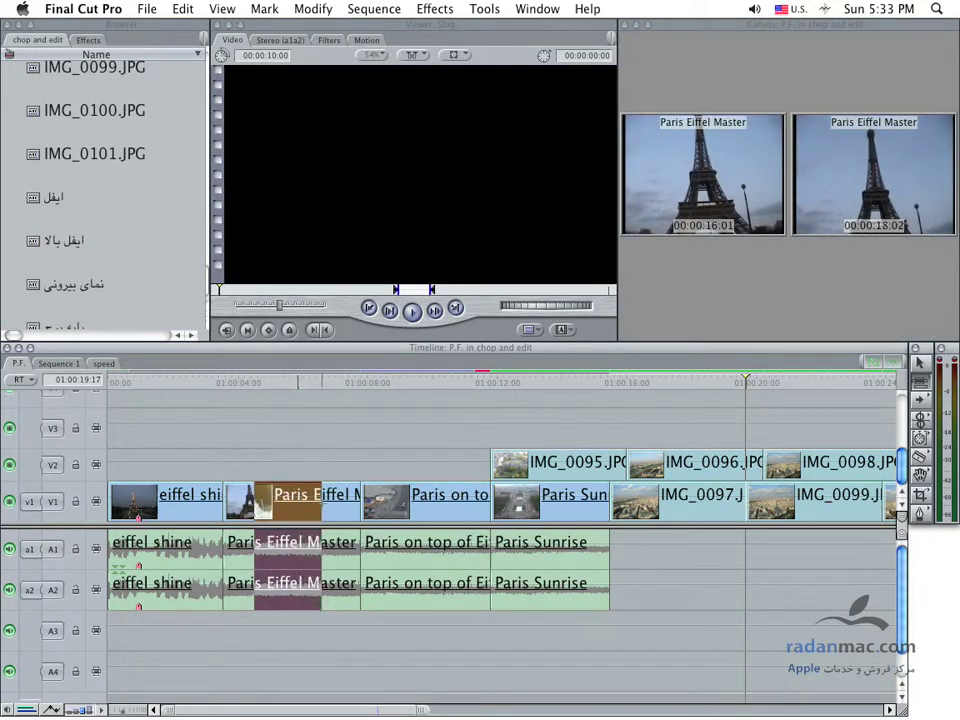
{"action": "left_click", "coordinate": [288, 435]}
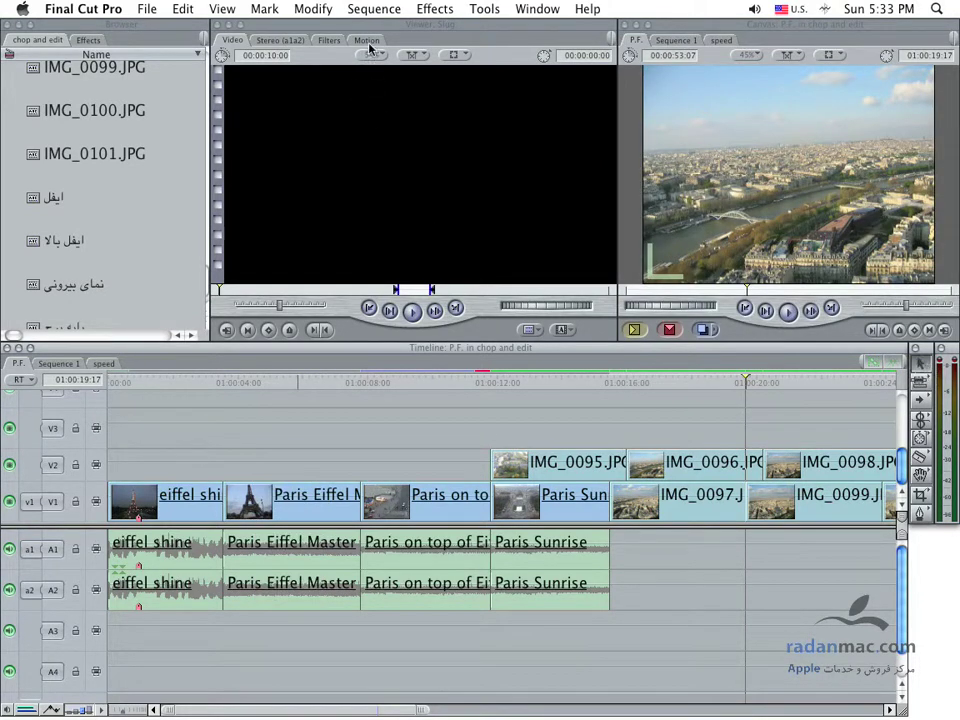
Step: Apply the Directional Blur video filter to Paris Eiffel Master
{"action": "double_click", "coordinate": [288, 505]}
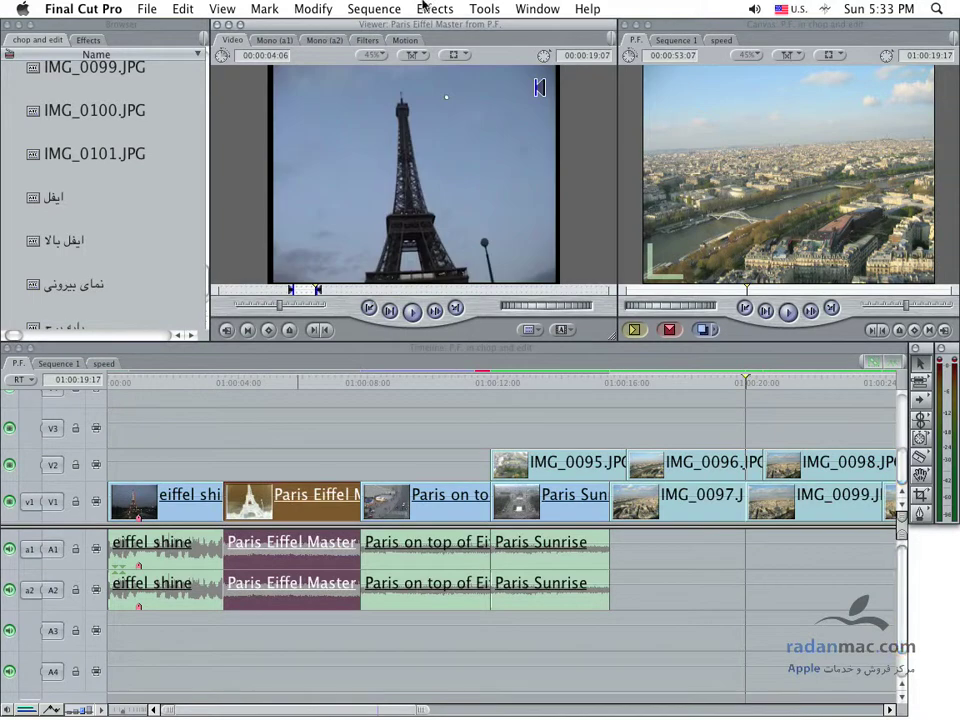
{"action": "left_click", "coordinate": [436, 8]}
{"action": "mouse_move", "coordinate": [600, 160]}
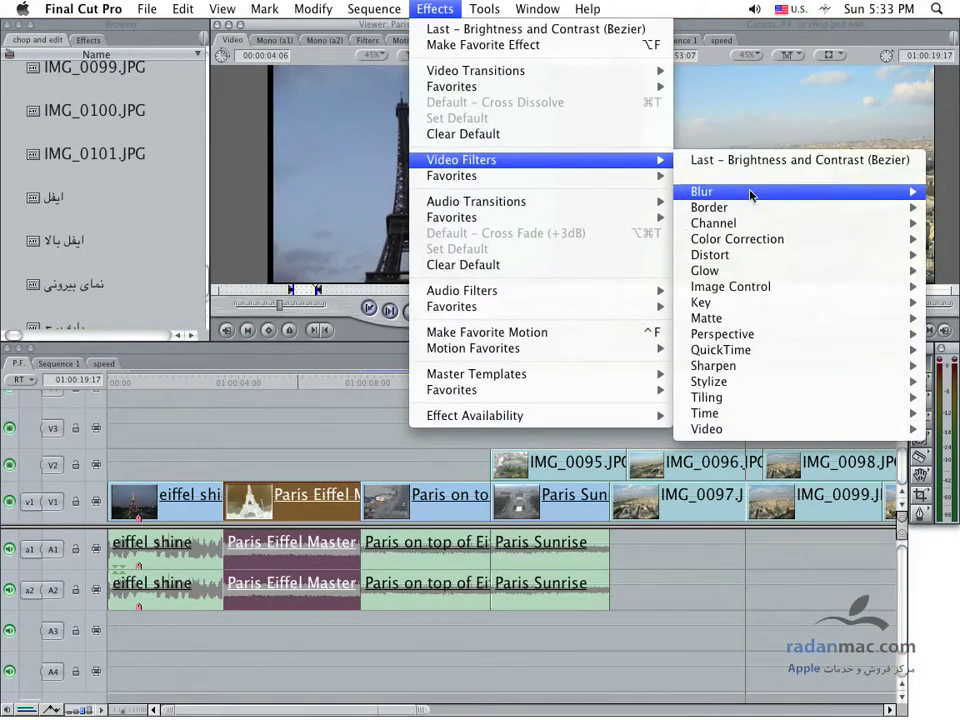
{"action": "mouse_move", "coordinate": [748, 192]}
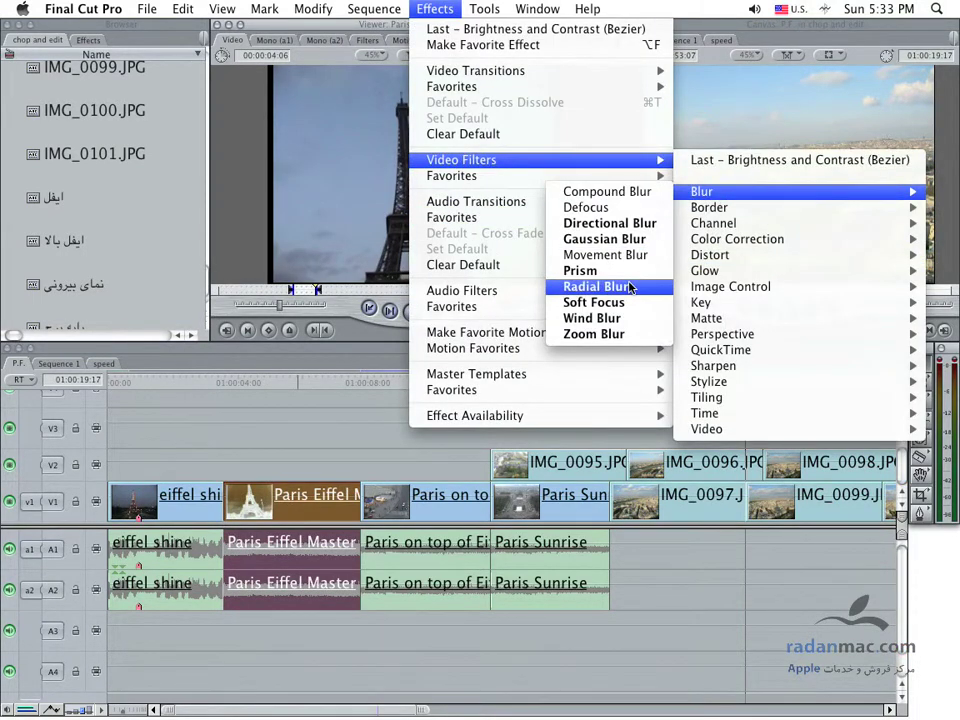
{"action": "left_click", "coordinate": [612, 224]}
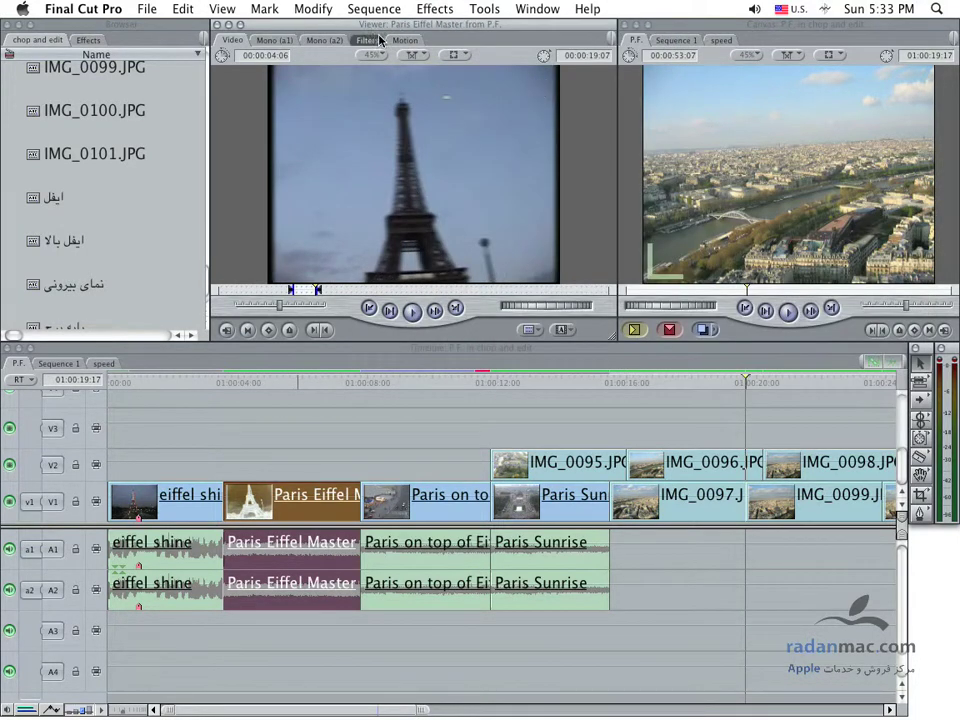
Step: Raise the Directional Blur Amount to about 27 in the Filters tab and preview it
{"action": "left_click", "coordinate": [368, 40]}
{"action": "left_click_drag", "start_coordinate": [319, 104], "coordinate": [327, 104]}
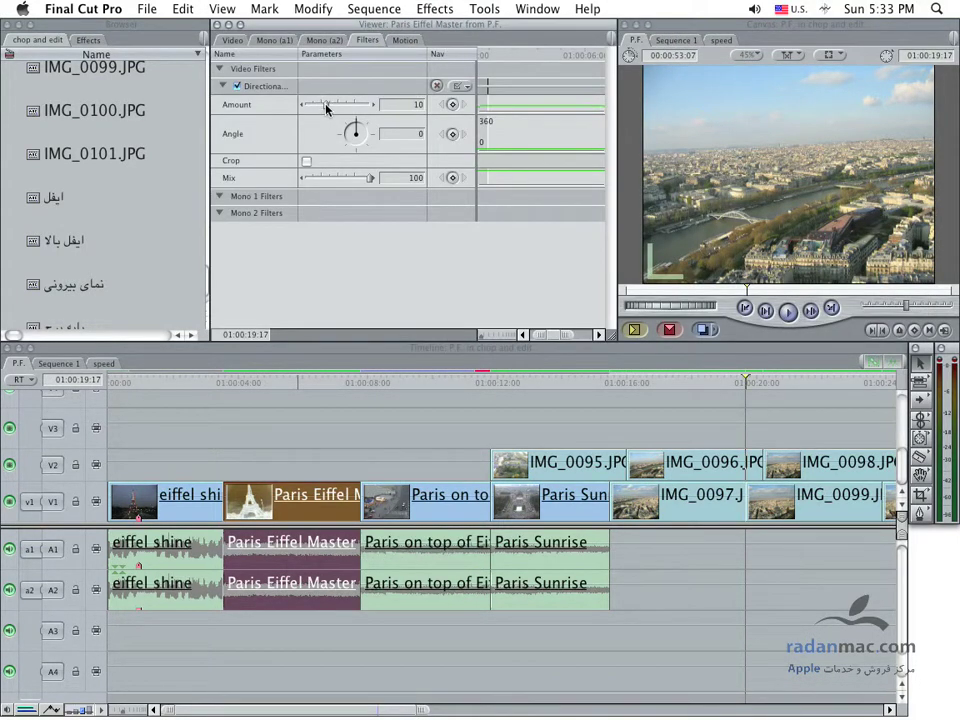
{"action": "left_click", "coordinate": [311, 380]}
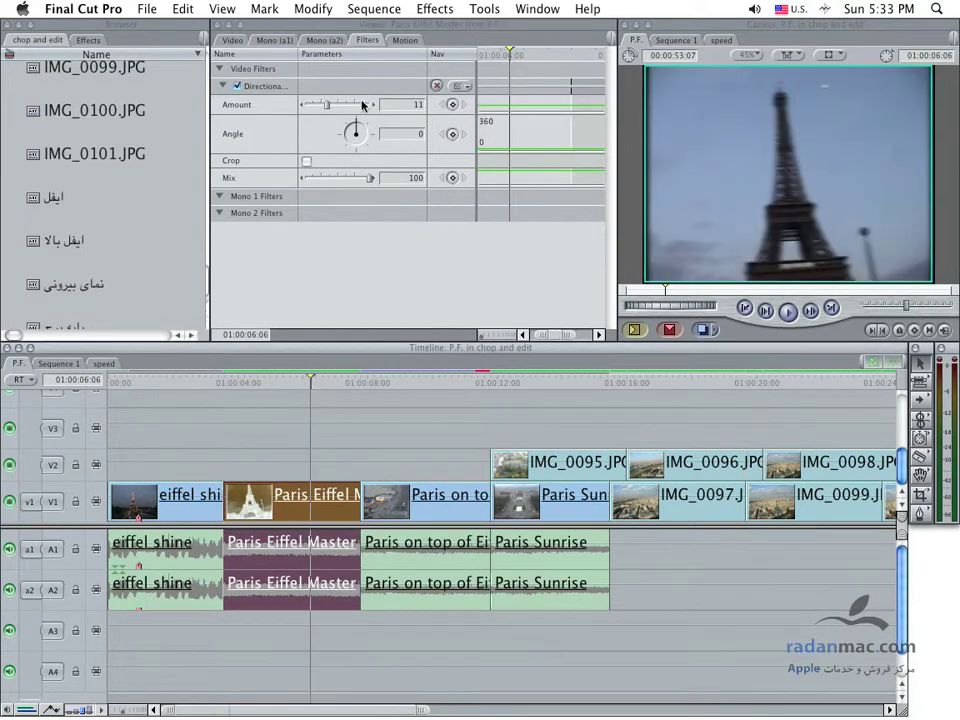
{"action": "left_click_drag", "start_coordinate": [329, 104], "coordinate": [360, 108]}
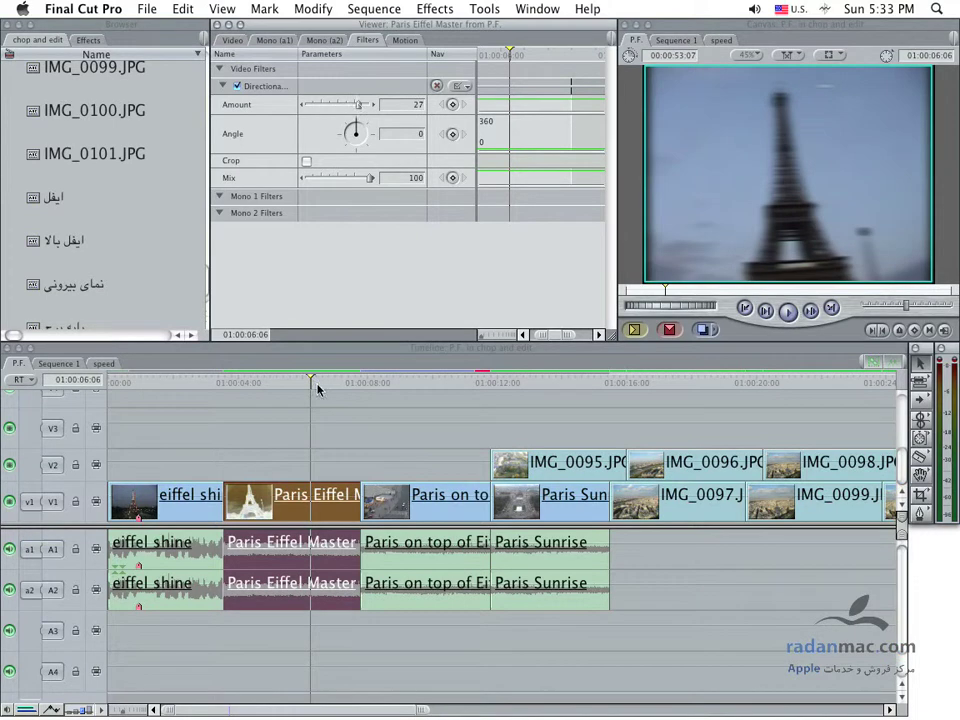
{"action": "left_click", "coordinate": [236, 456]}
{"action": "left_click_drag", "start_coordinate": [278, 383], "coordinate": [268, 388]}
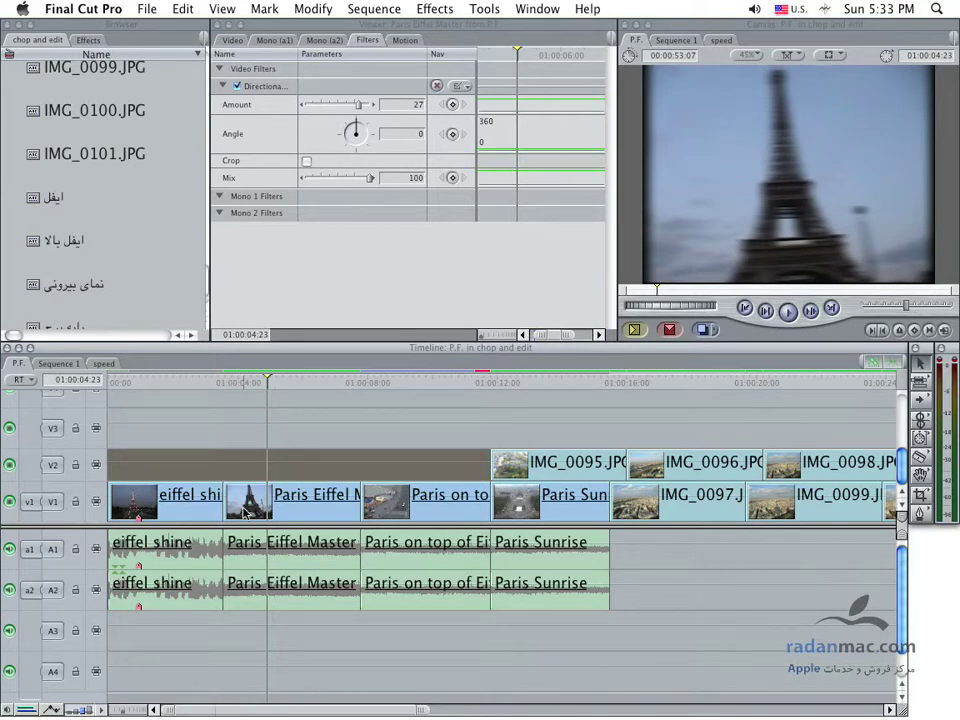
Step: Add the first Amount keyframe at 01:00:04:10
{"action": "left_click", "coordinate": [250, 389]}
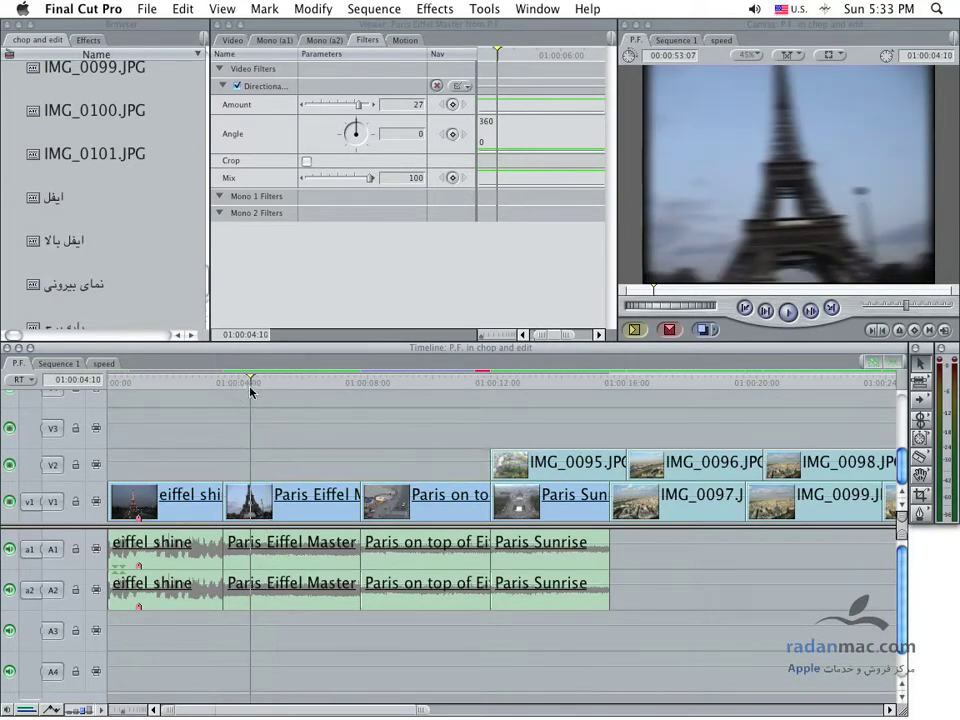
{"action": "left_click", "coordinate": [450, 104]}
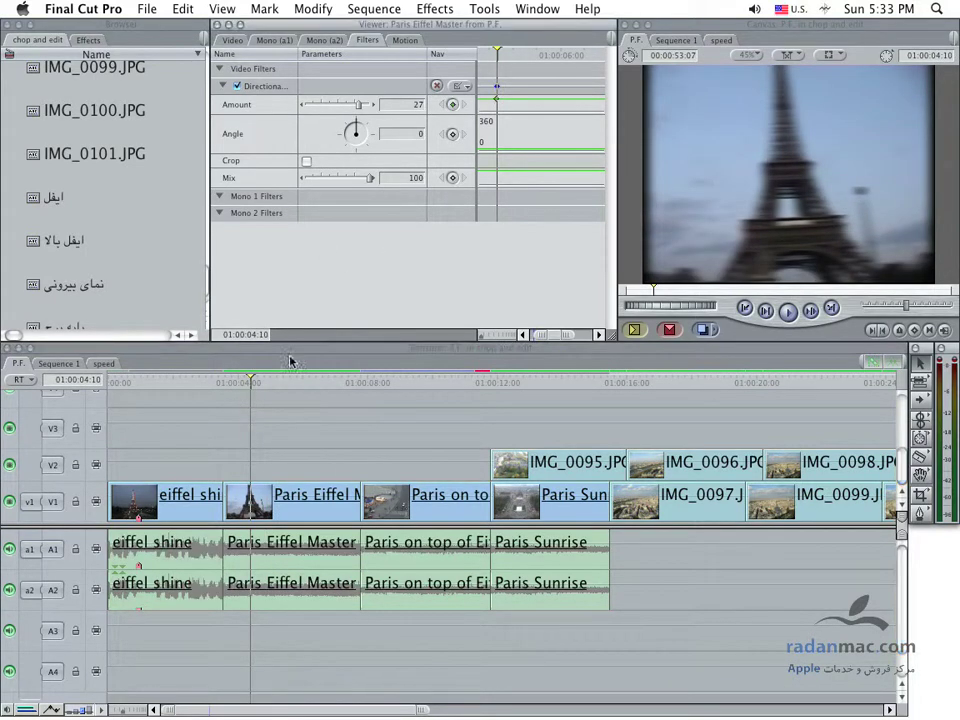
{"action": "left_click_drag", "start_coordinate": [251, 389], "coordinate": [224, 384]}
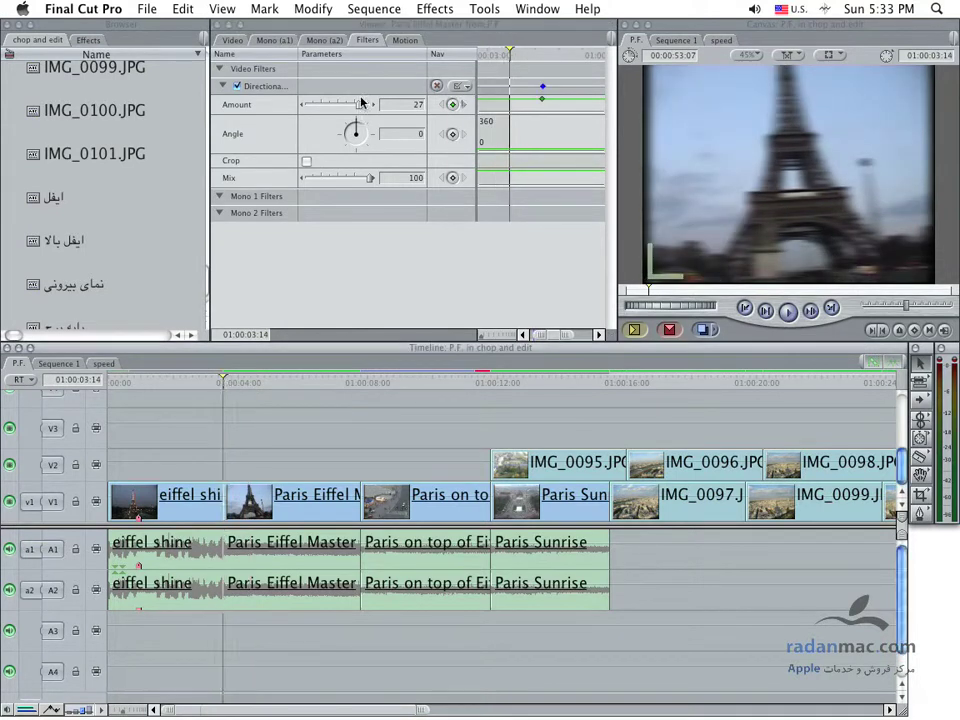
Step: Add a second Amount keyframe at 01:00:06:22 and scrub to preview the changing blur
{"action": "left_click", "coordinate": [317, 389]}
{"action": "left_click_drag", "start_coordinate": [322, 392], "coordinate": [331, 388]}
{"action": "left_click", "coordinate": [368, 108]}
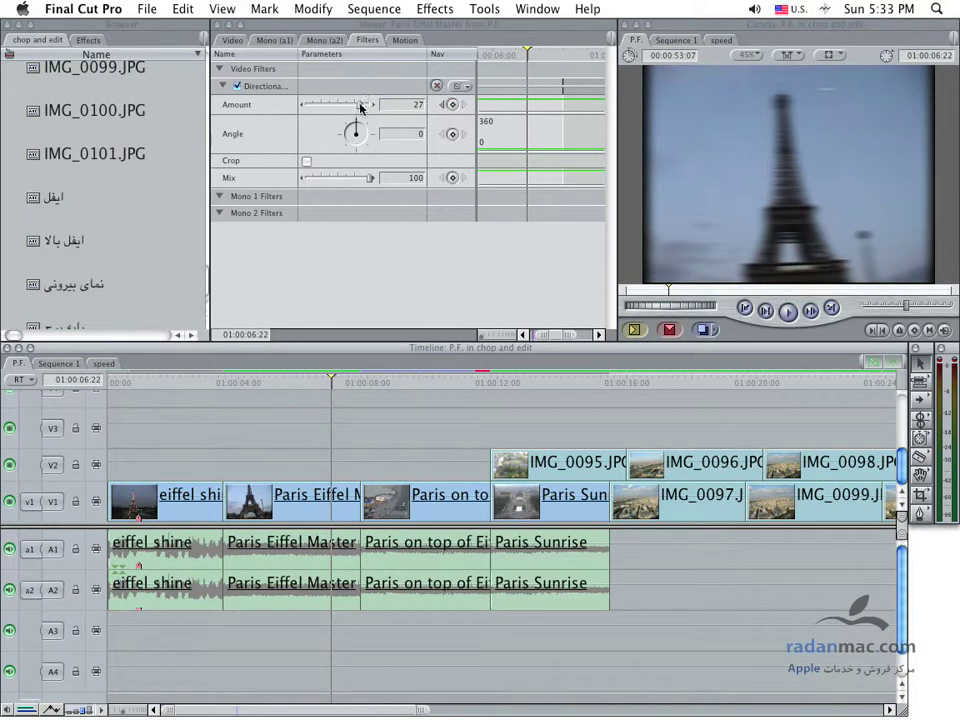
{"action": "left_click", "coordinate": [361, 108]}
{"action": "left_click", "coordinate": [358, 380]}
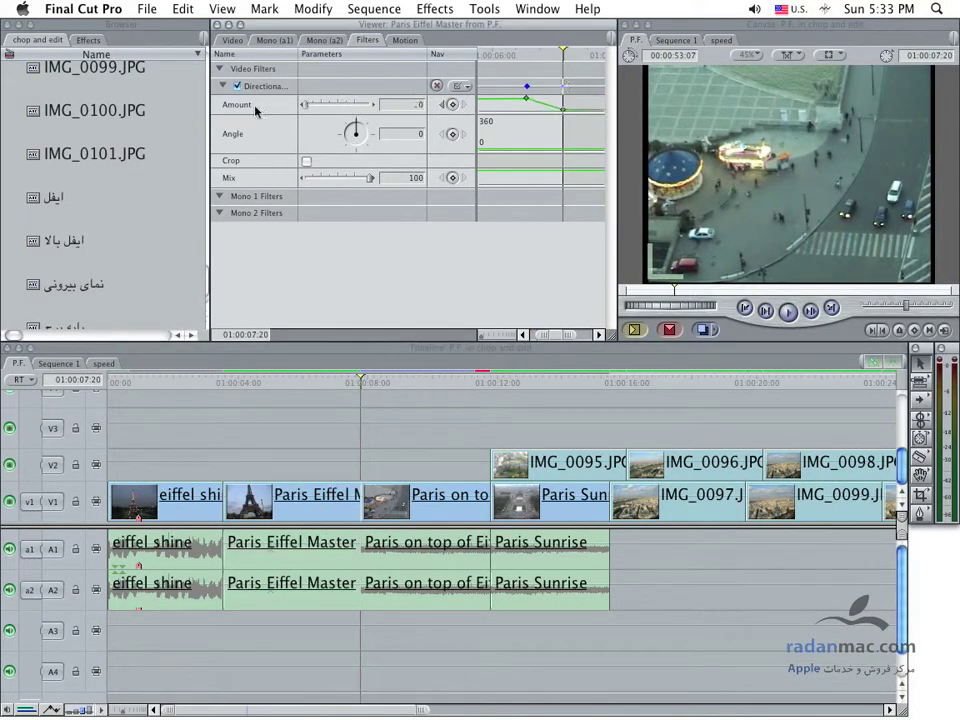
{"action": "left_click", "coordinate": [324, 380]}
{"action": "mouse_move", "coordinate": [266, 382]}
{"action": "left_mouse_down"}
{"action": "mouse_move", "coordinate": [258, 382]}
{"action": "mouse_move", "coordinate": [320, 384]}
{"action": "left_mouse_up"}
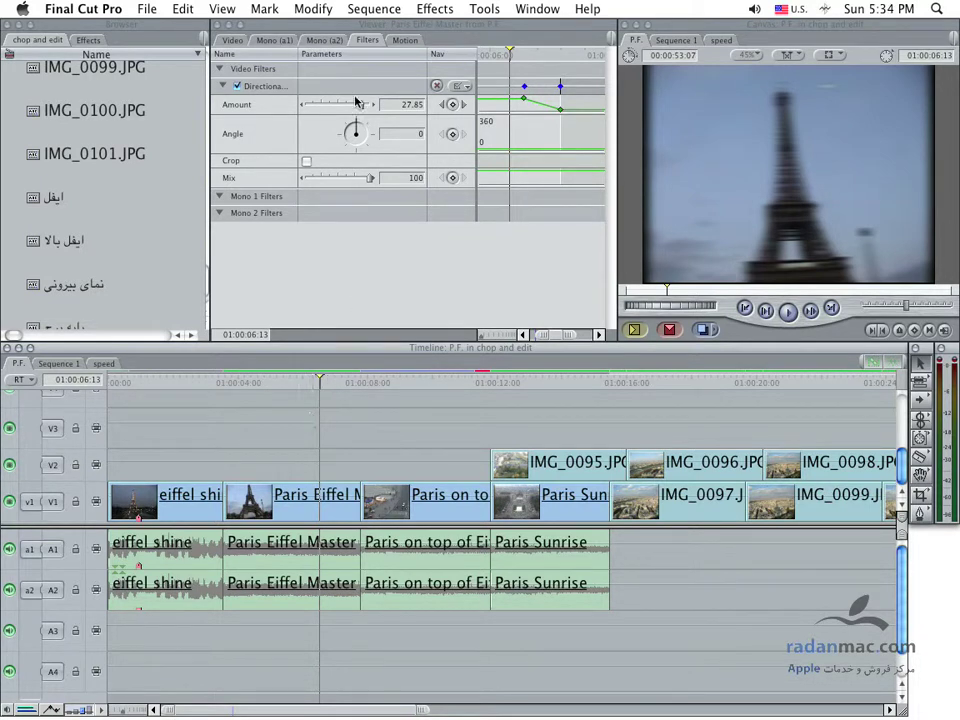
Step: Delete the Directional Blur filter and park the playhead at 01:00:04:08
{"action": "left_click", "coordinate": [271, 88]}
{"action": "key", "text": "Delete"}
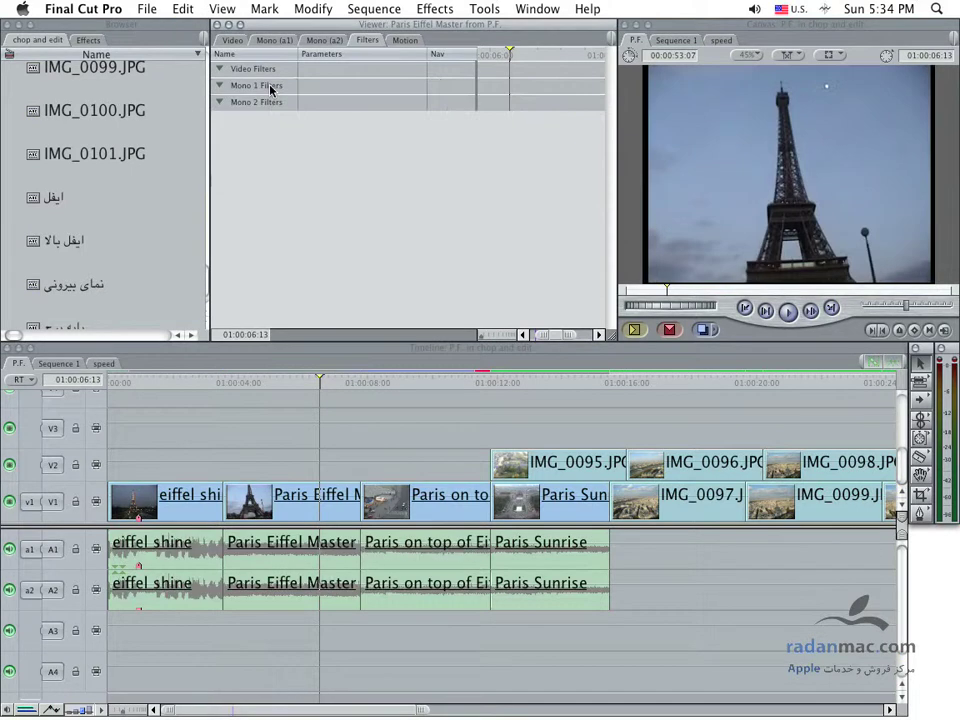
{"action": "left_click", "coordinate": [338, 404]}
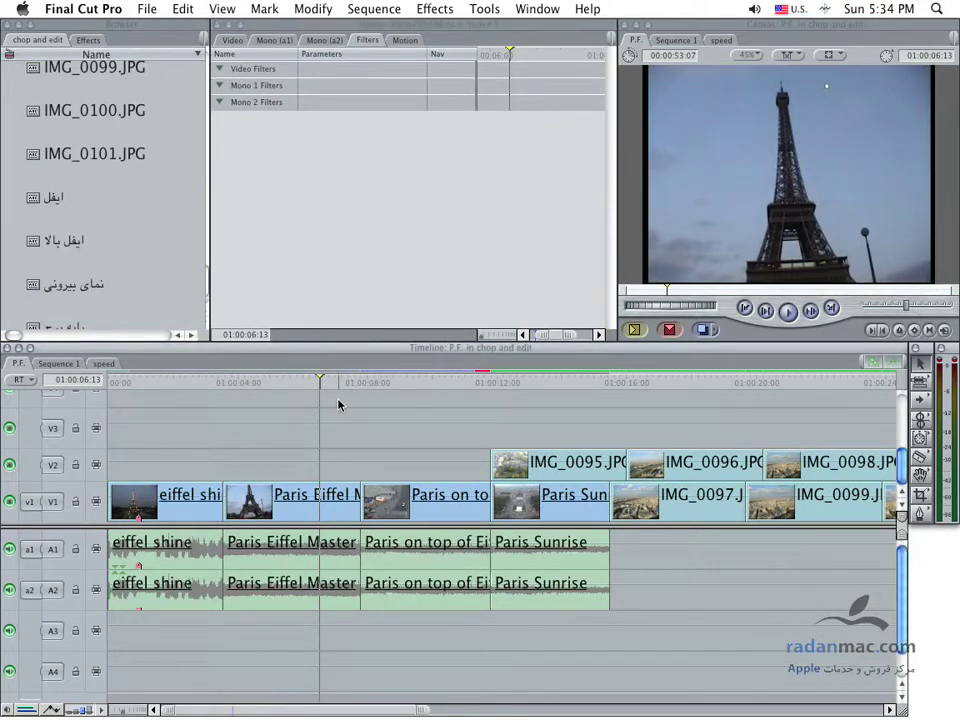
{"action": "left_click", "coordinate": [343, 384]}
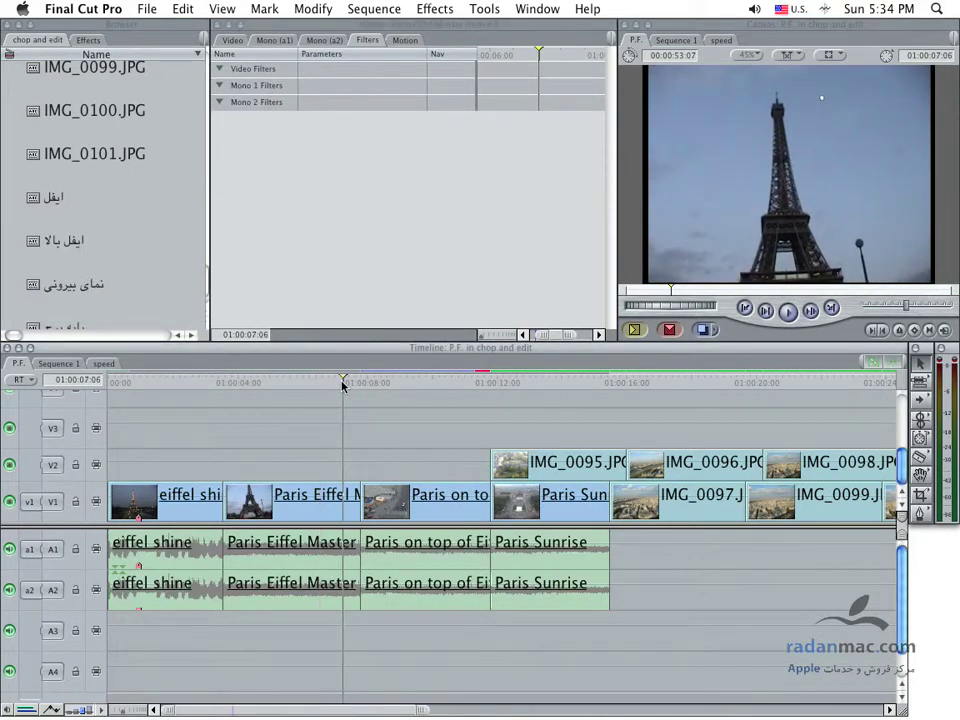
{"action": "left_click_drag", "start_coordinate": [257, 383], "coordinate": [249, 386]}
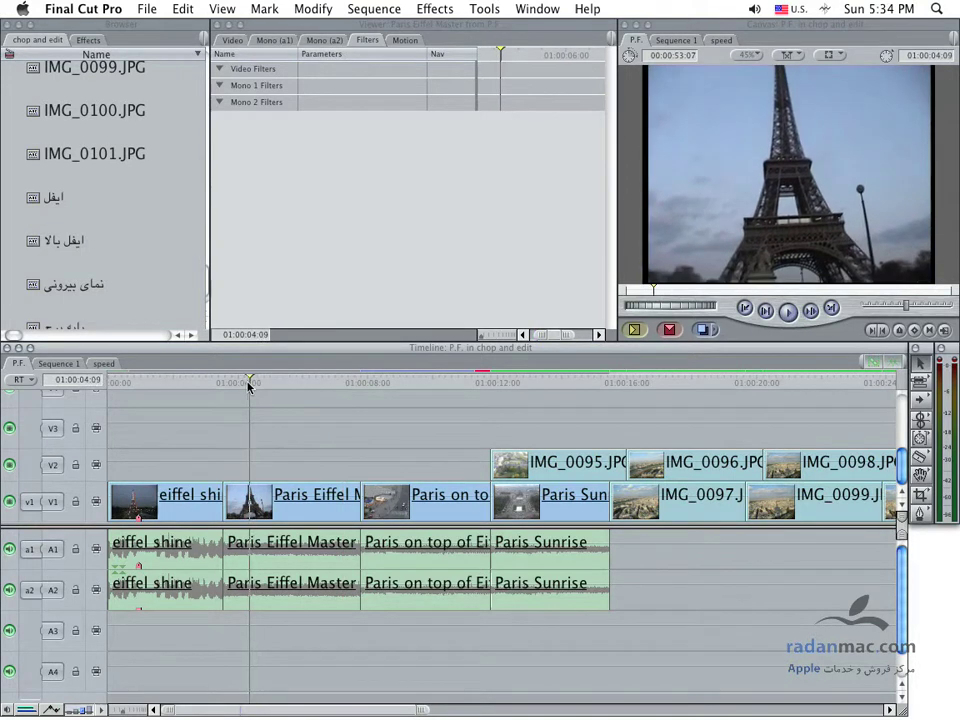
Step: Blade Paris Eiffel Master at 01:00:04:08 and a few seconds later, then select the middle piece
{"action": "left_click", "coordinate": [919, 457]}
{"action": "left_click", "coordinate": [248, 503]}
{"action": "left_click", "coordinate": [332, 503]}
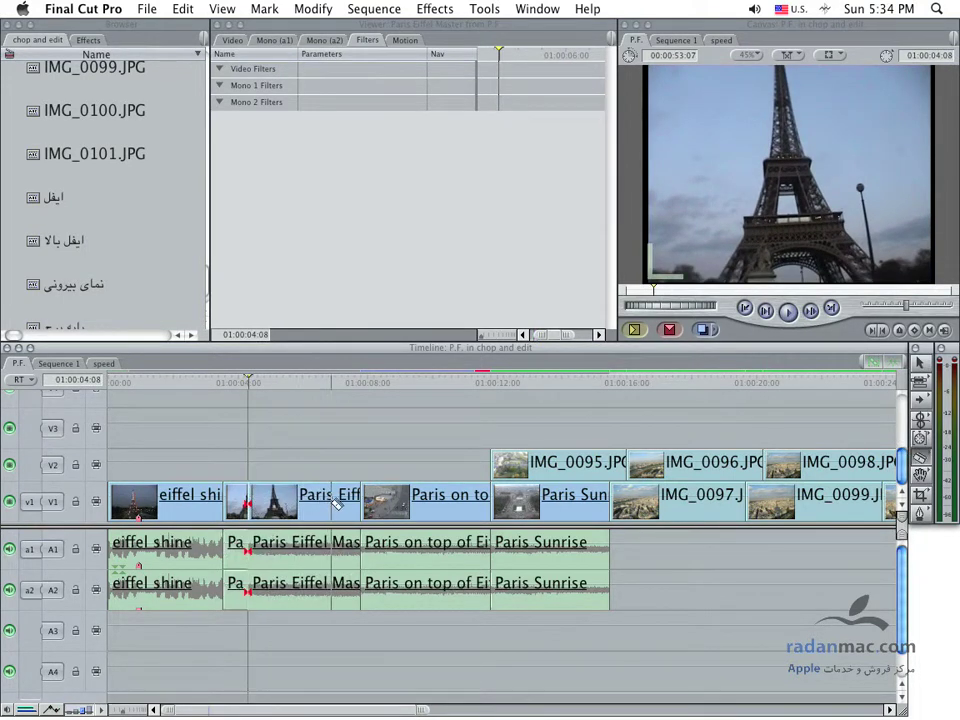
{"action": "left_click", "coordinate": [919, 362]}
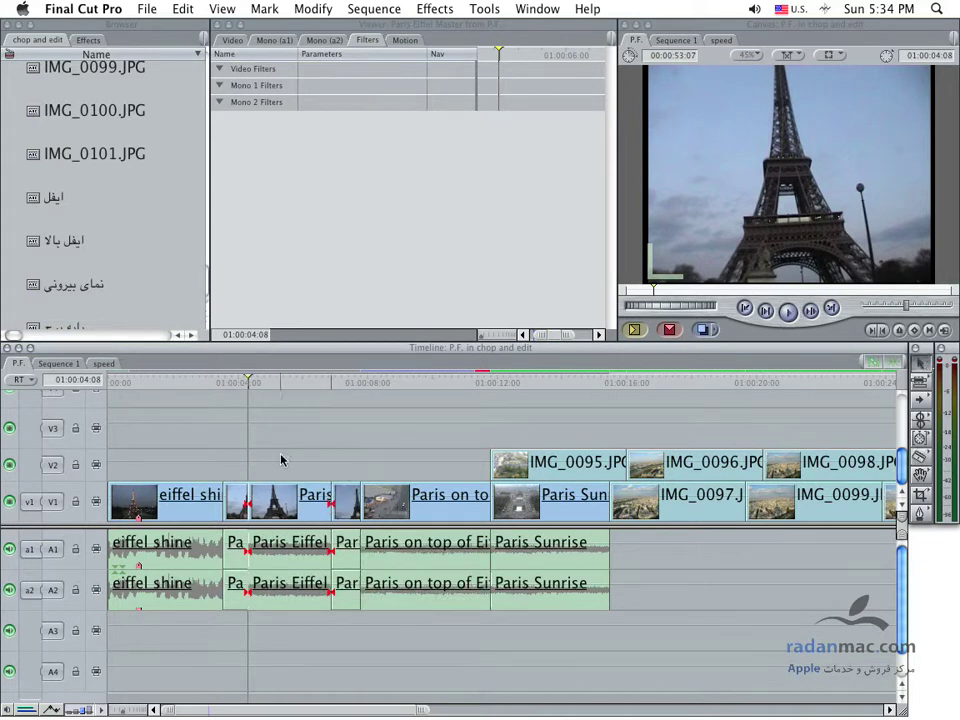
{"action": "left_click", "coordinate": [320, 606]}
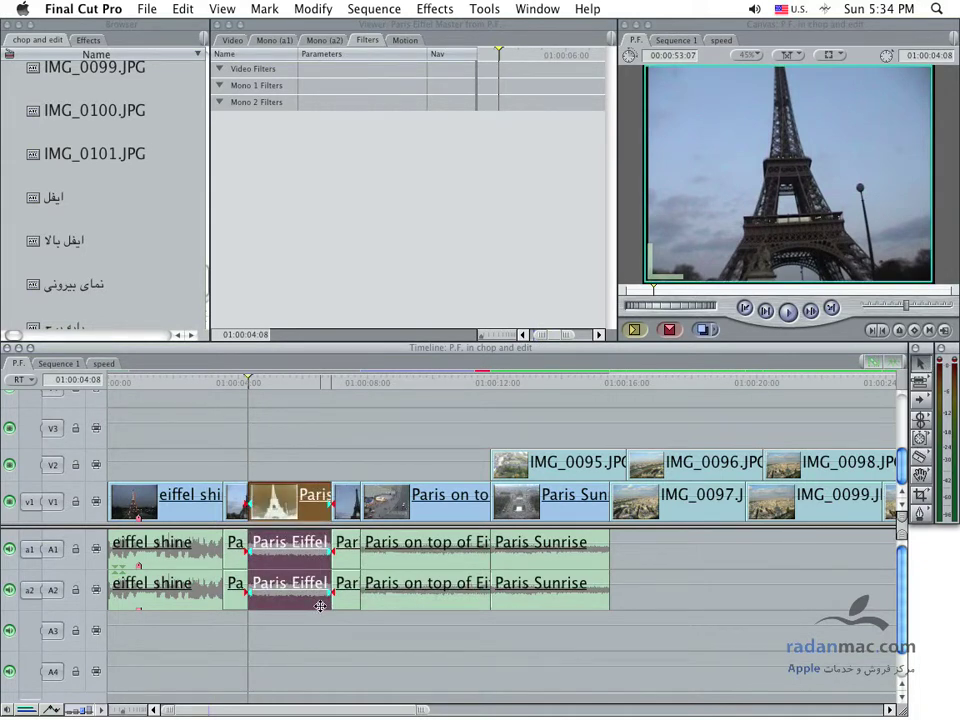
Step: Delete the middle piece, undo, redo both cuts, and reselect the middle piece
{"action": "key", "text": "Delete"}
{"action": "key", "text": "ctrl+z"}
{"action": "key", "text": "ctrl+z"}
{"action": "key", "text": "ctrl+z"}
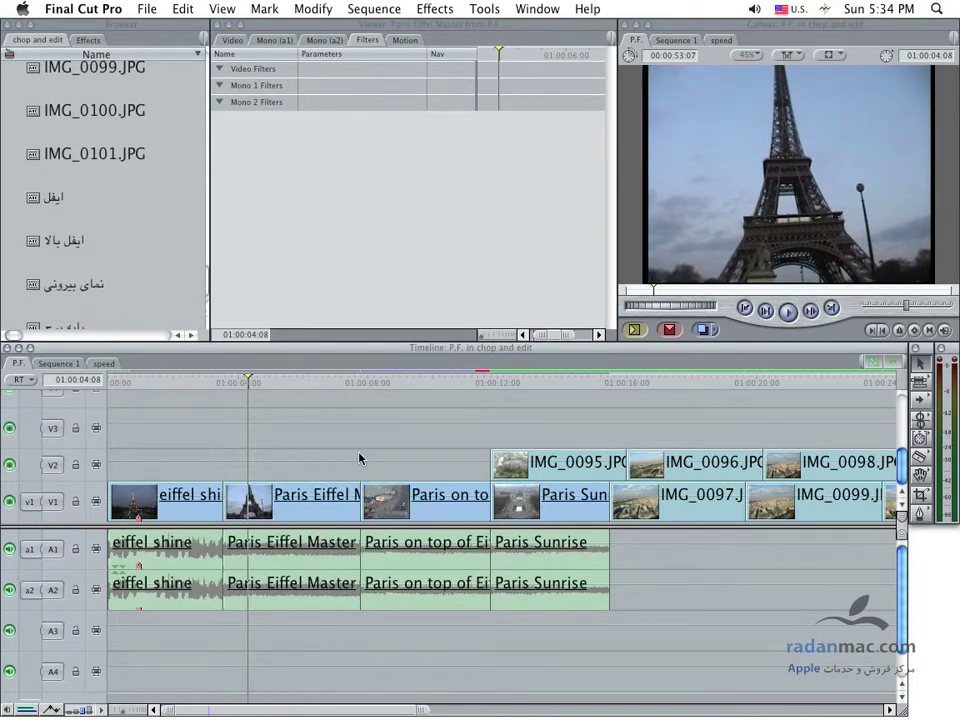
{"action": "key", "text": "ctrl+shift+z"}
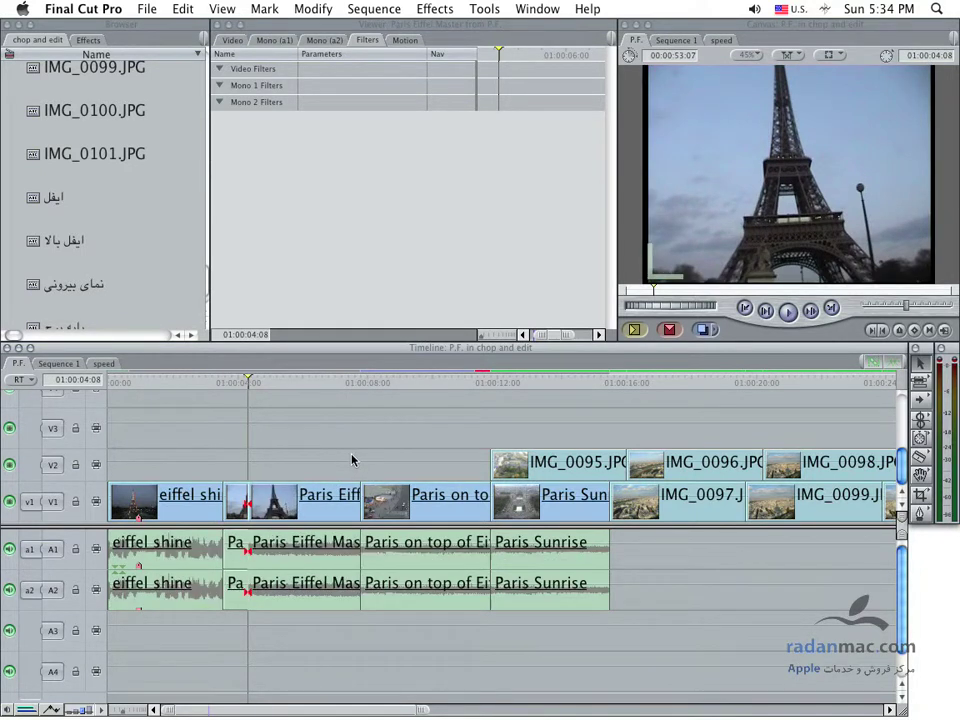
{"action": "key", "text": "ctrl+shift+z"}
{"action": "left_click", "coordinate": [285, 495]}
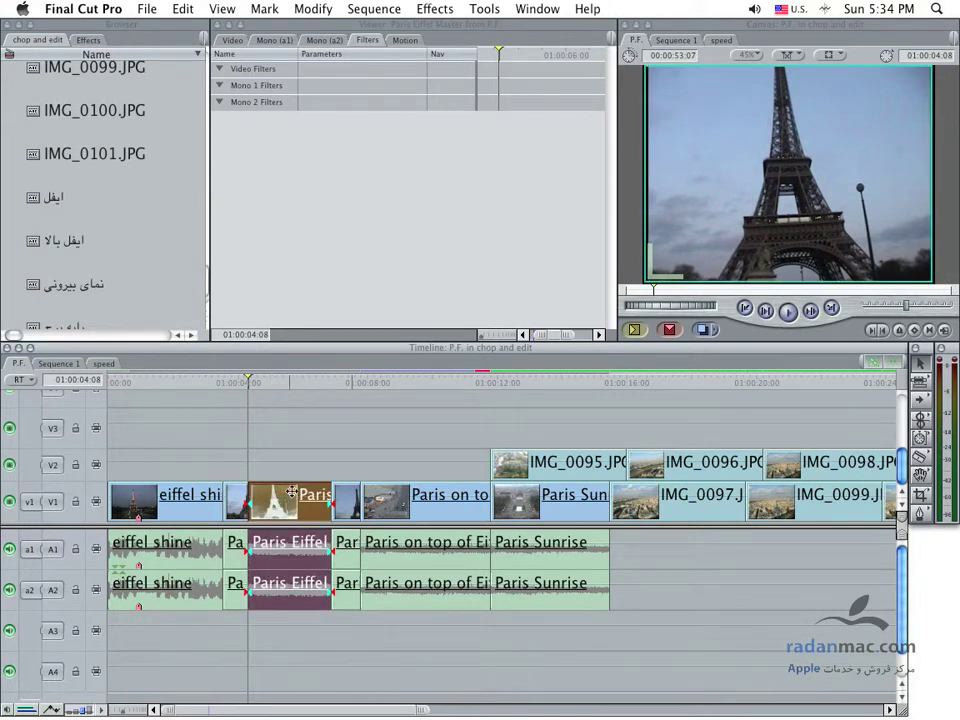
Step: Apply Glow > Light Rays to the middle Eiffel piece and inspect it at 01:00:05:02
{"action": "left_click", "coordinate": [435, 9]}
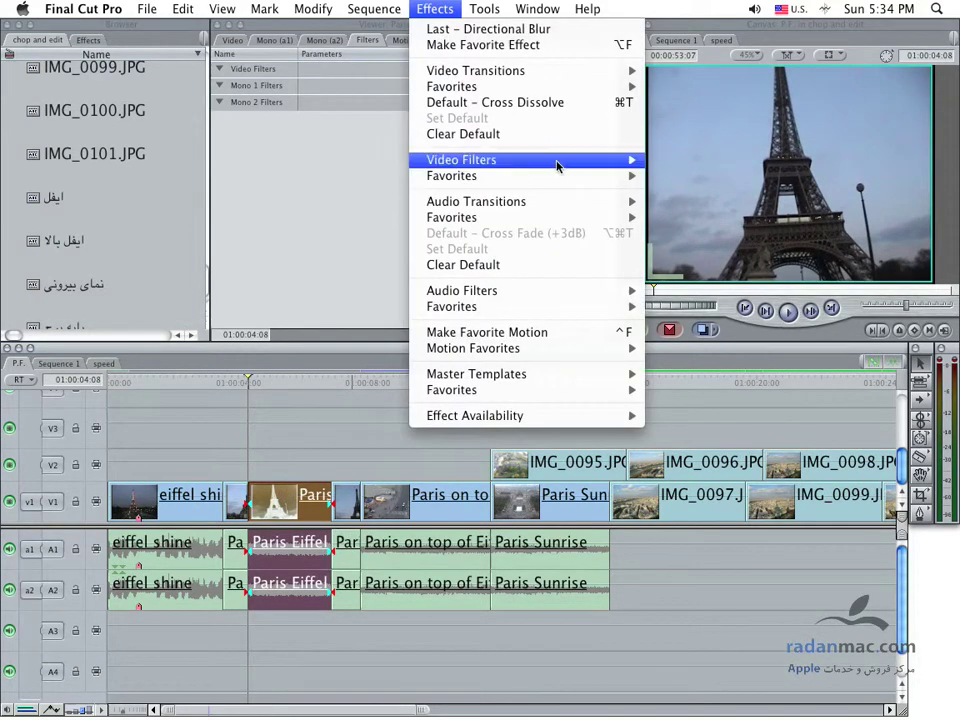
{"action": "mouse_move", "coordinate": [557, 166]}
{"action": "mouse_move", "coordinate": [729, 242]}
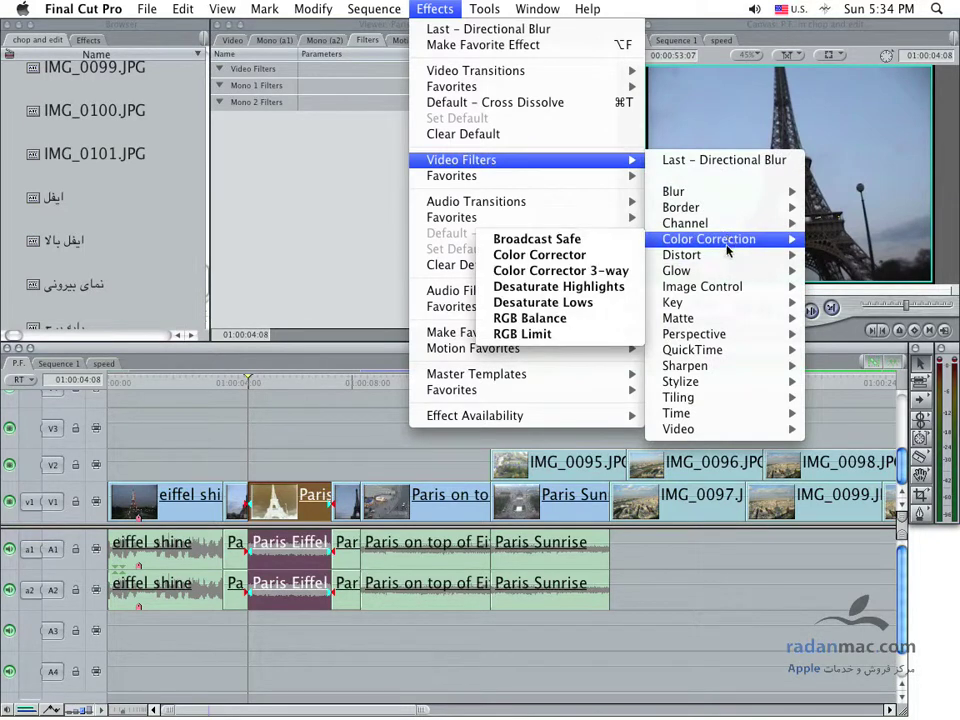
{"action": "mouse_move", "coordinate": [722, 272]}
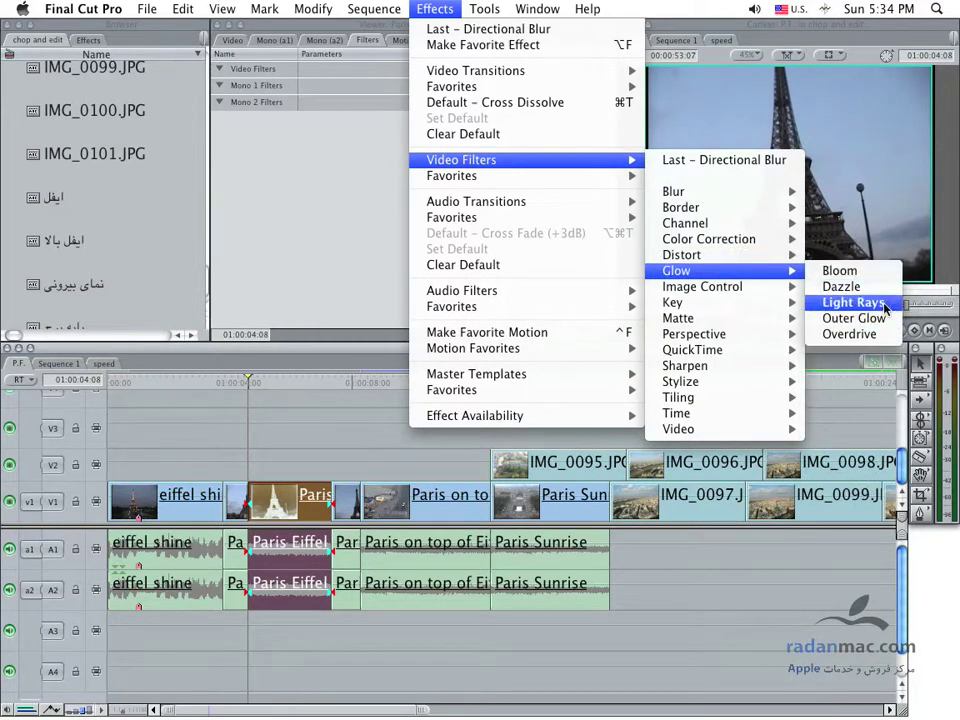
{"action": "left_click", "coordinate": [885, 308]}
{"action": "left_click_drag", "start_coordinate": [284, 391], "coordinate": [273, 386]}
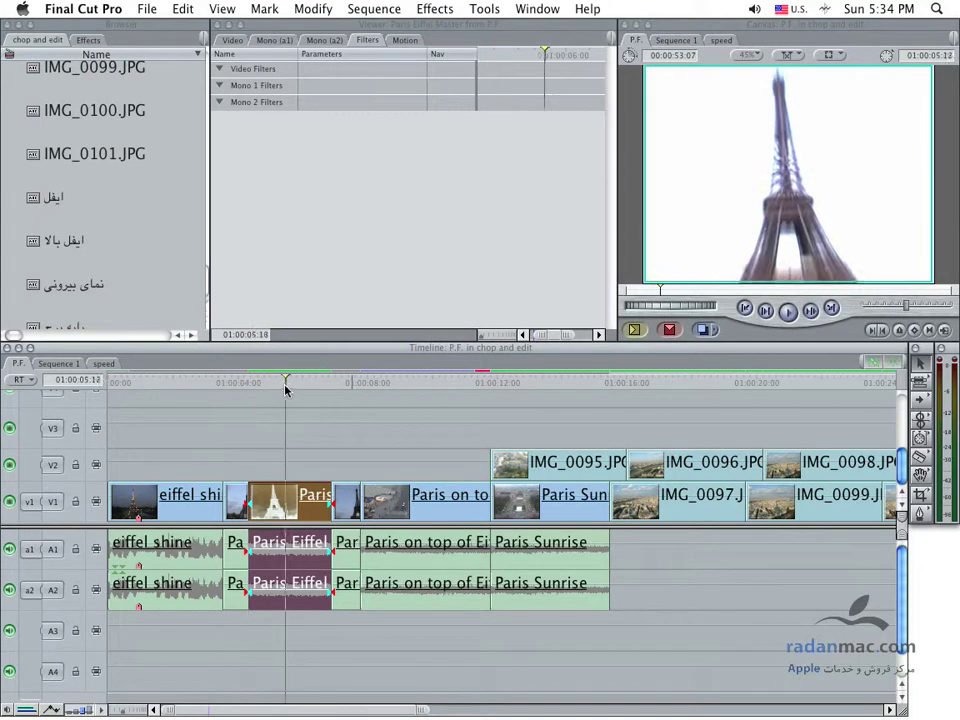
{"action": "double_click", "coordinate": [287, 494]}
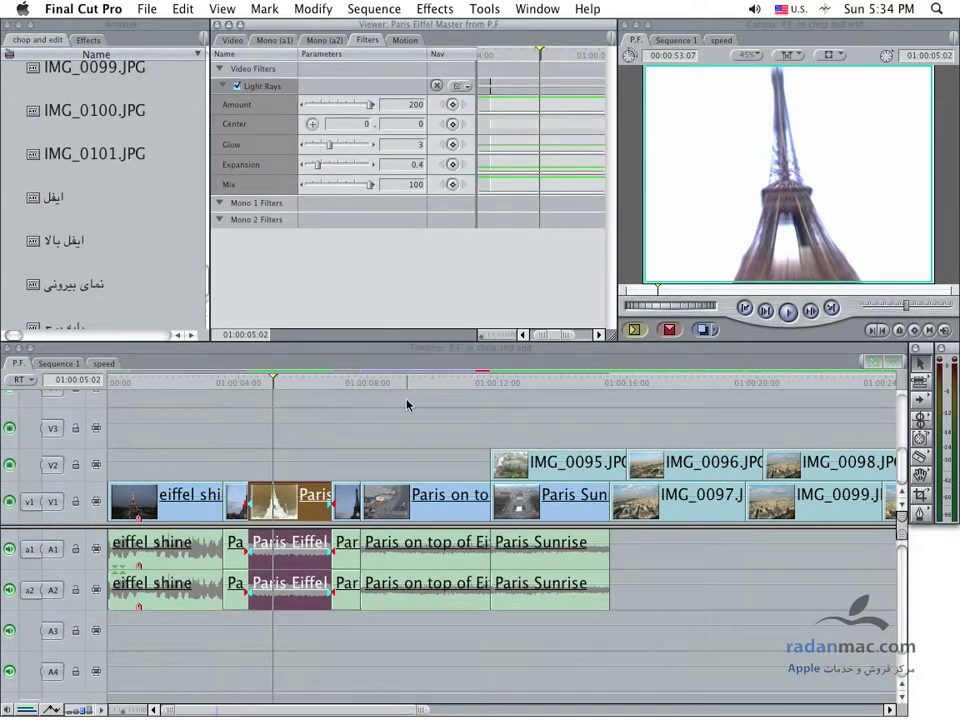
Step: Undo the Light Rays filter and both cuts, restoring one Paris Eiffel Master clip
{"action": "key", "text": "Delete"}
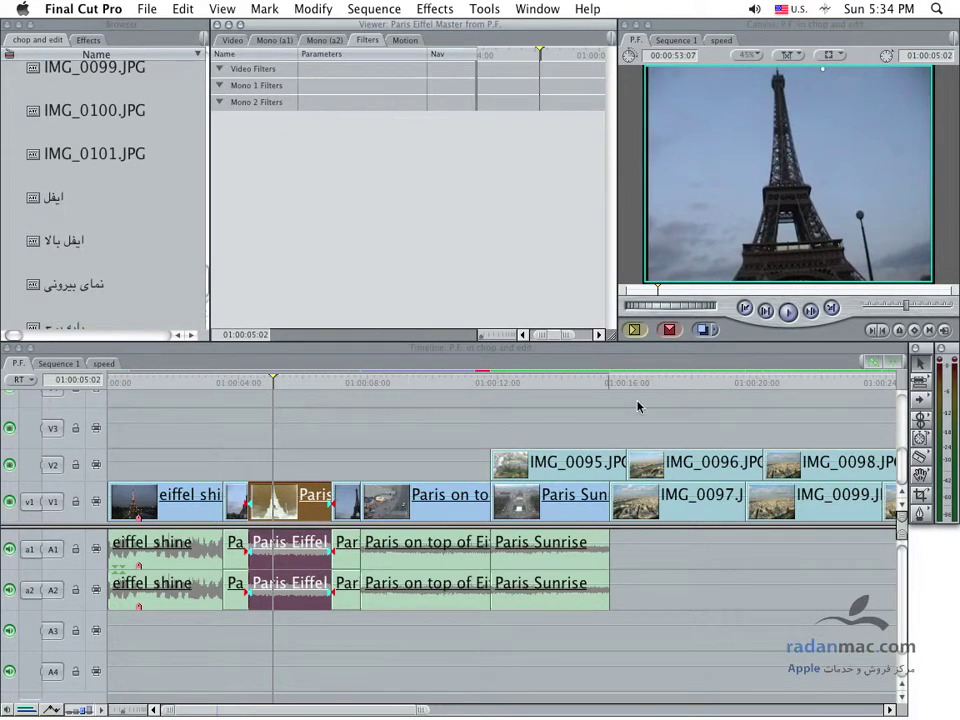
{"action": "key", "text": "super+z"}
{"action": "key", "text": "super+z"}
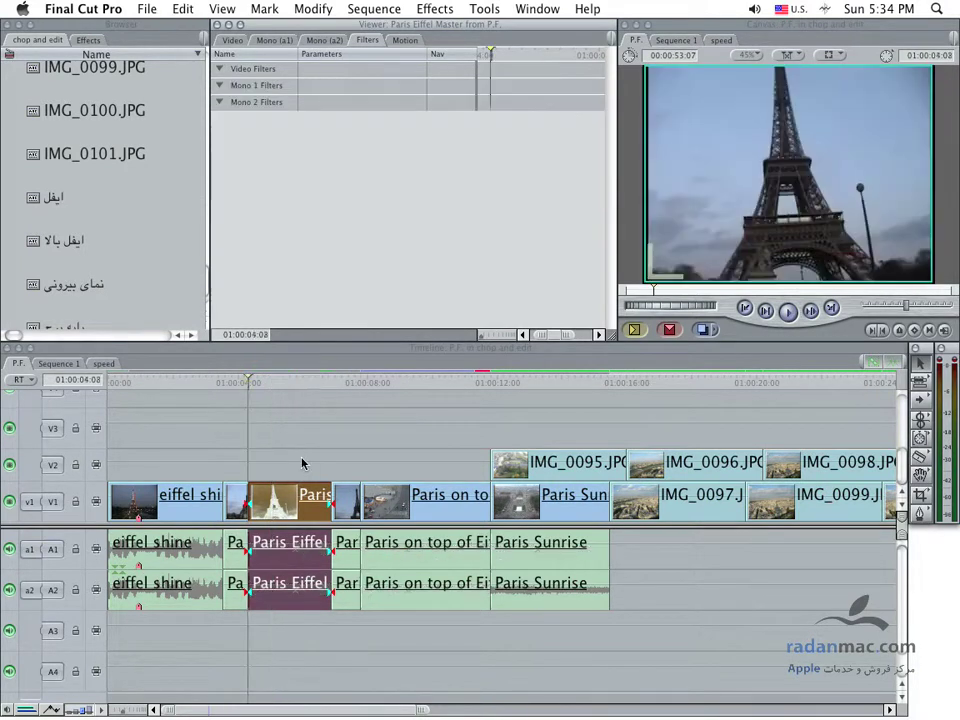
{"action": "key", "text": "super+z"}
{"action": "key", "text": "super+z"}
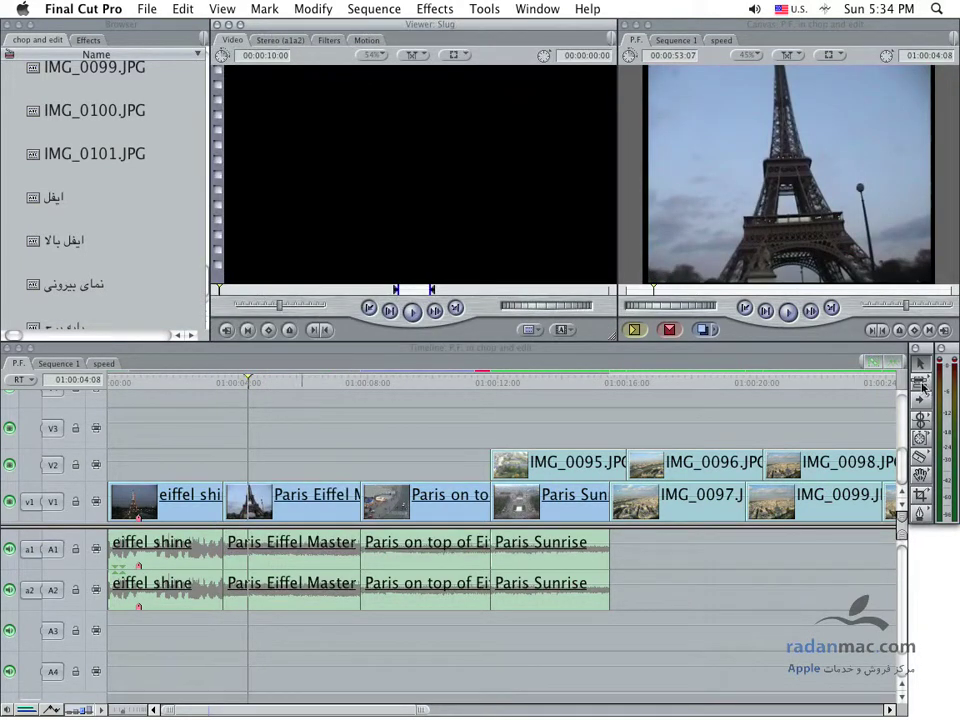
Step: Range-select a short section of Paris Eiffel Master and apply Glow > Light Rays to it
{"action": "key", "text": "t"}
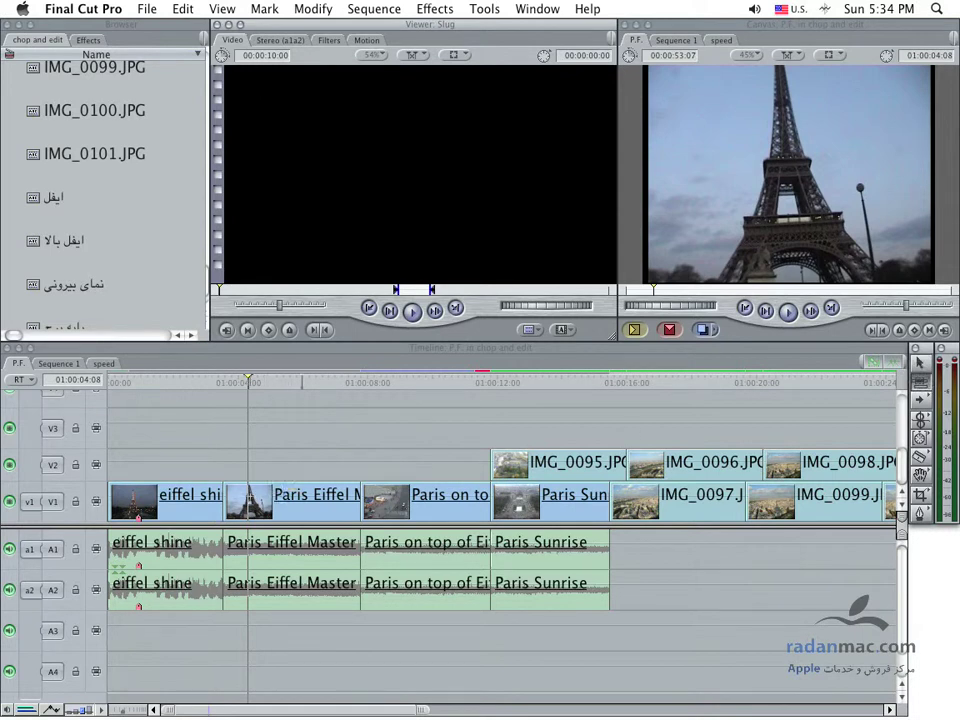
{"action": "mouse_move", "coordinate": [248, 495]}
{"action": "left_mouse_down"}
{"action": "mouse_move", "coordinate": [333, 500]}
{"action": "mouse_move", "coordinate": [335, 511]}
{"action": "left_mouse_up"}
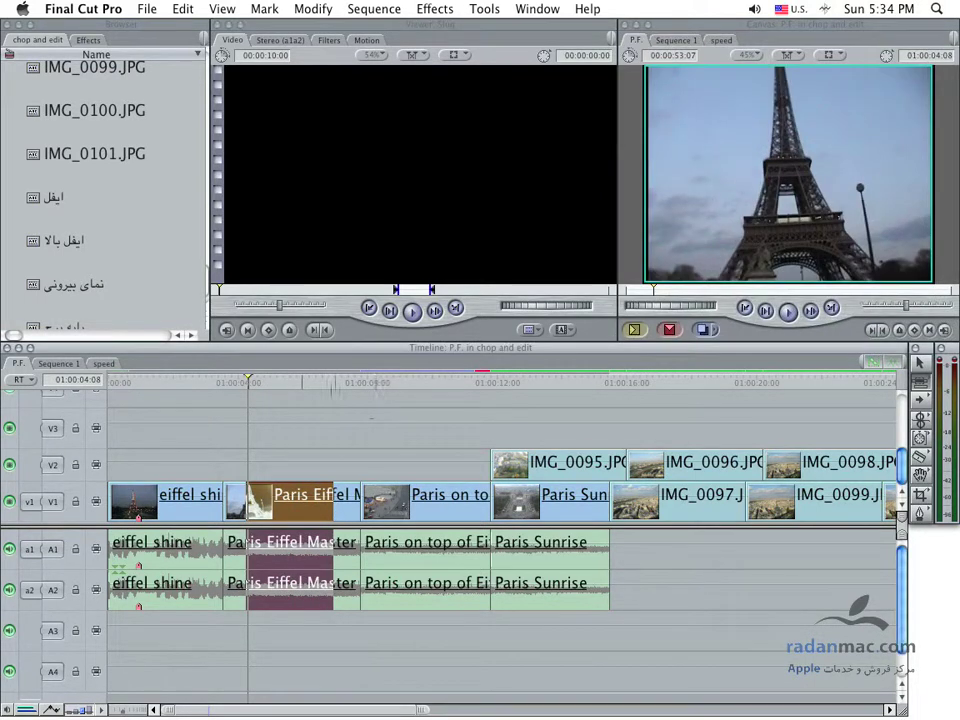
{"action": "left_click_drag", "start_coordinate": [273, 387], "coordinate": [283, 386]}
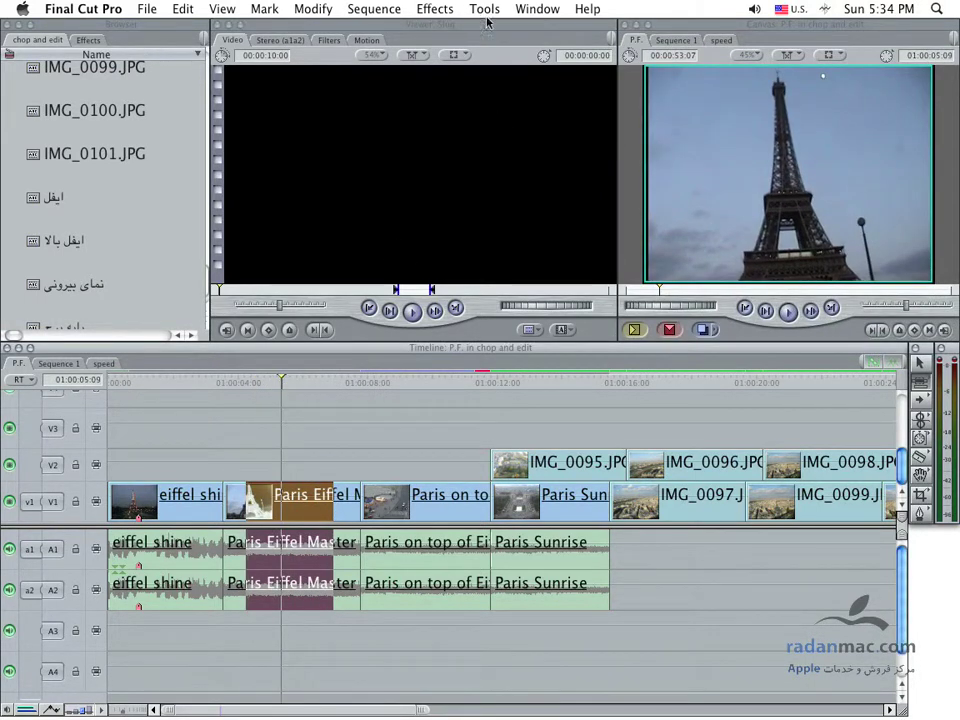
{"action": "left_click", "coordinate": [485, 9]}
{"action": "mouse_move", "coordinate": [435, 9]}
{"action": "mouse_move", "coordinate": [600, 160]}
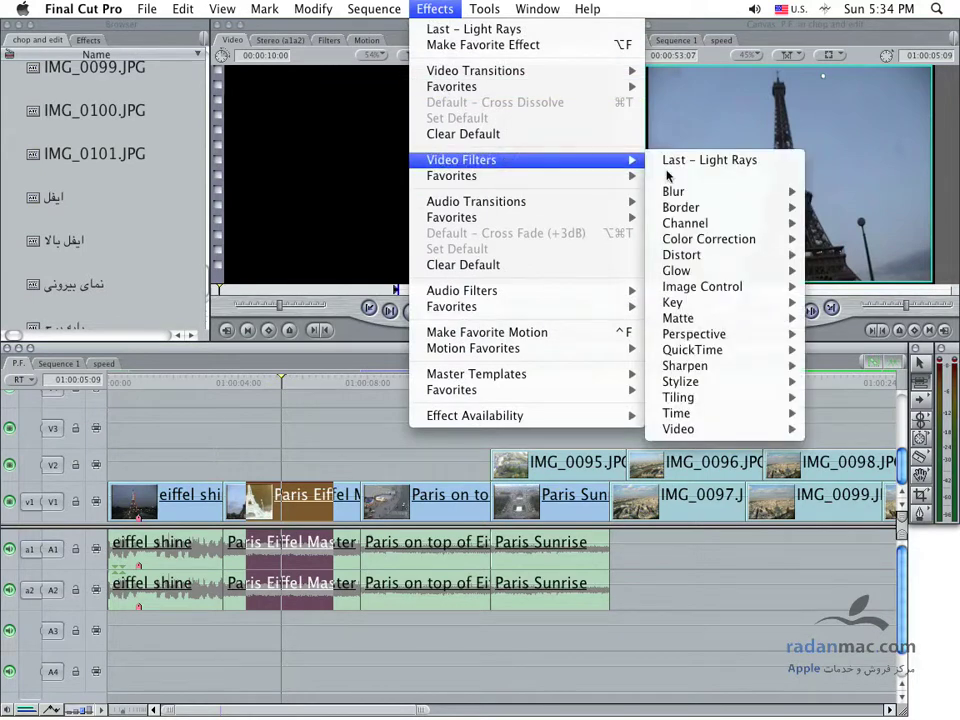
{"action": "mouse_move", "coordinate": [752, 270]}
{"action": "left_click", "coordinate": [830, 302]}
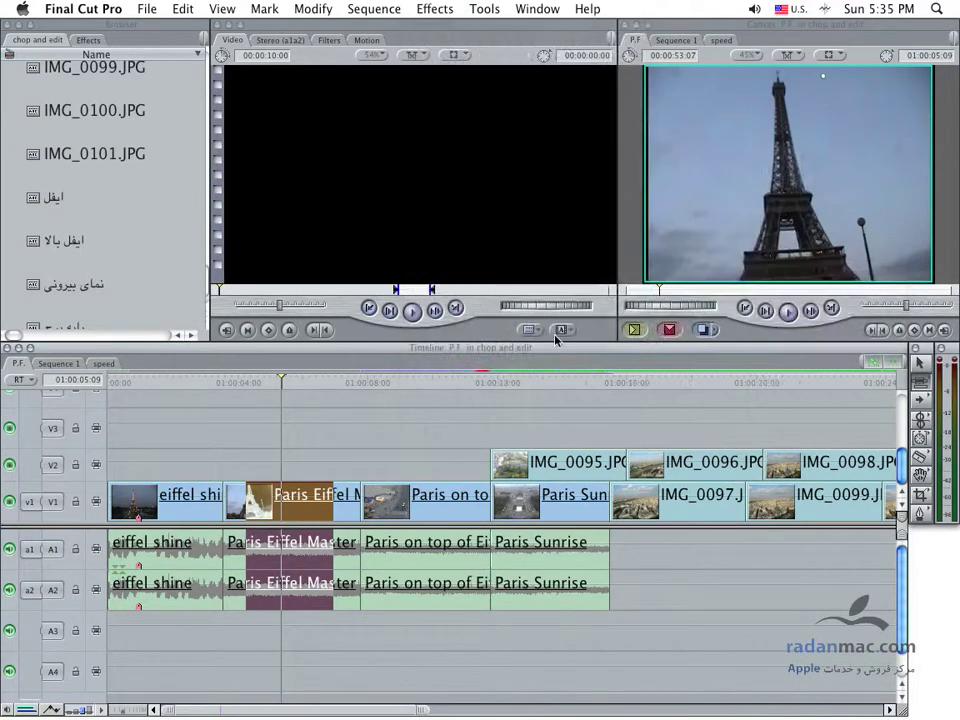
Step: Play back through the filtered section to preview the effect, then deselect the clip
{"action": "left_click", "coordinate": [244, 372]}
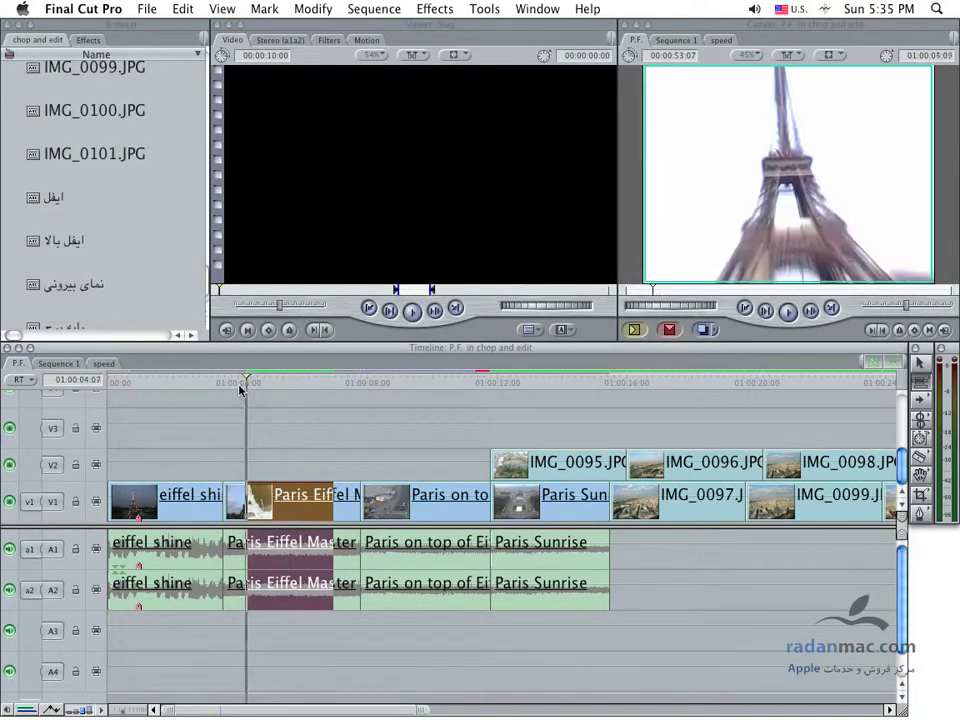
{"action": "key", "text": "space"}
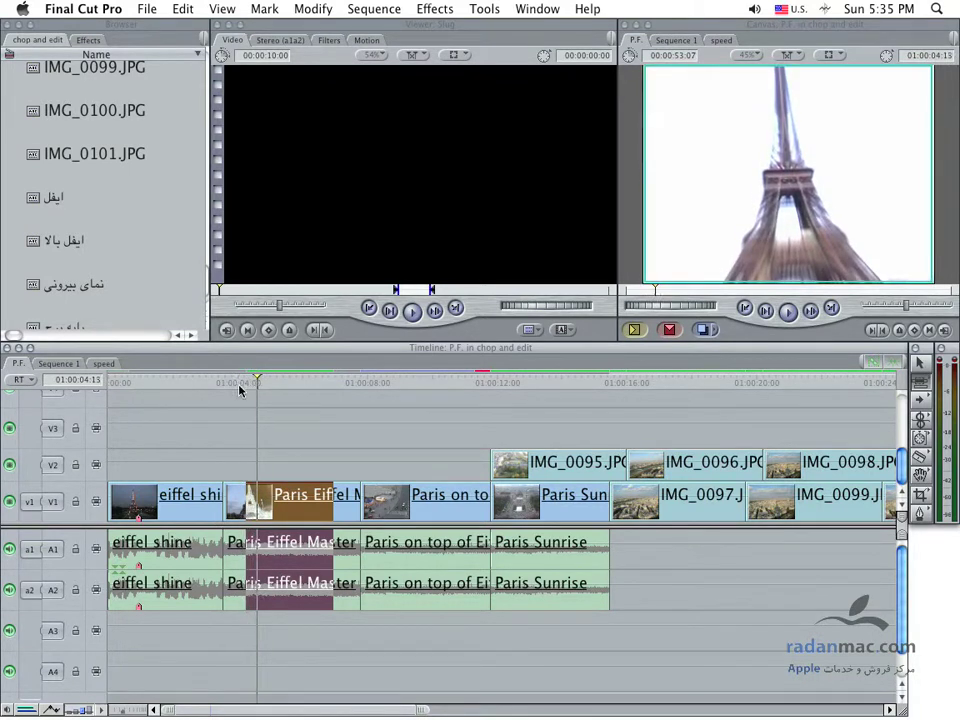
{"action": "left_click", "coordinate": [240, 386]}
{"action": "left_click", "coordinate": [221, 378]}
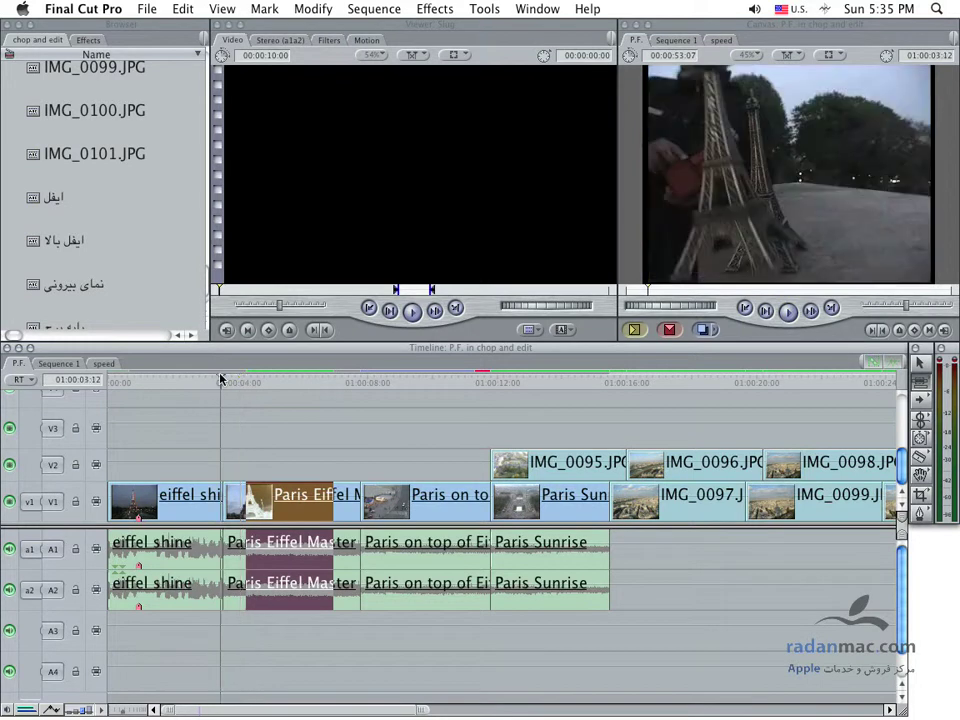
{"action": "key", "text": "space"}
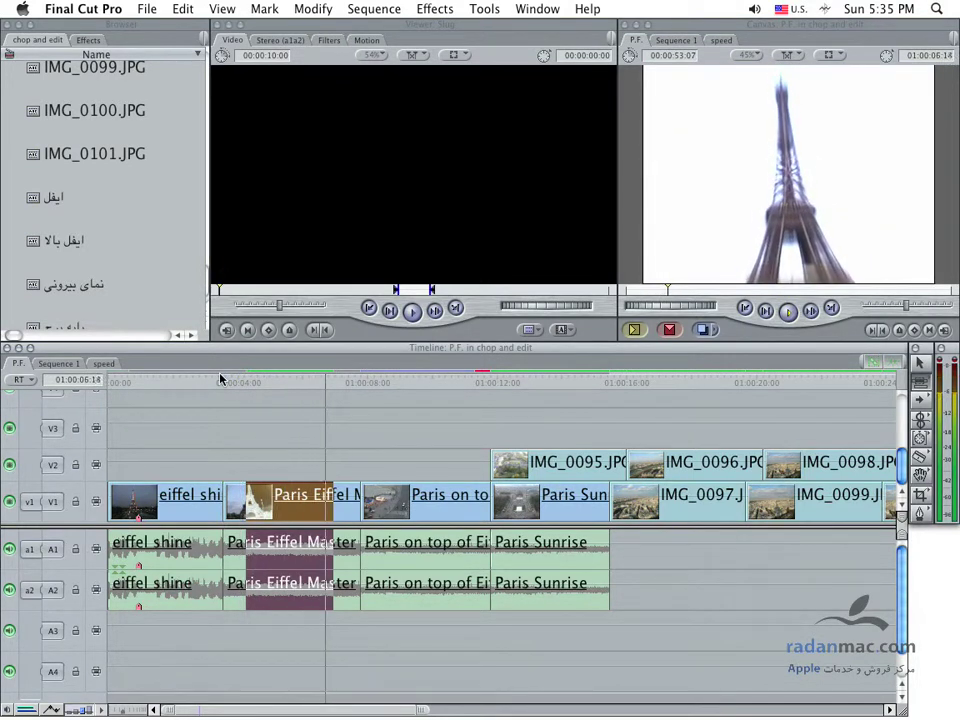
{"action": "key", "text": "space"}
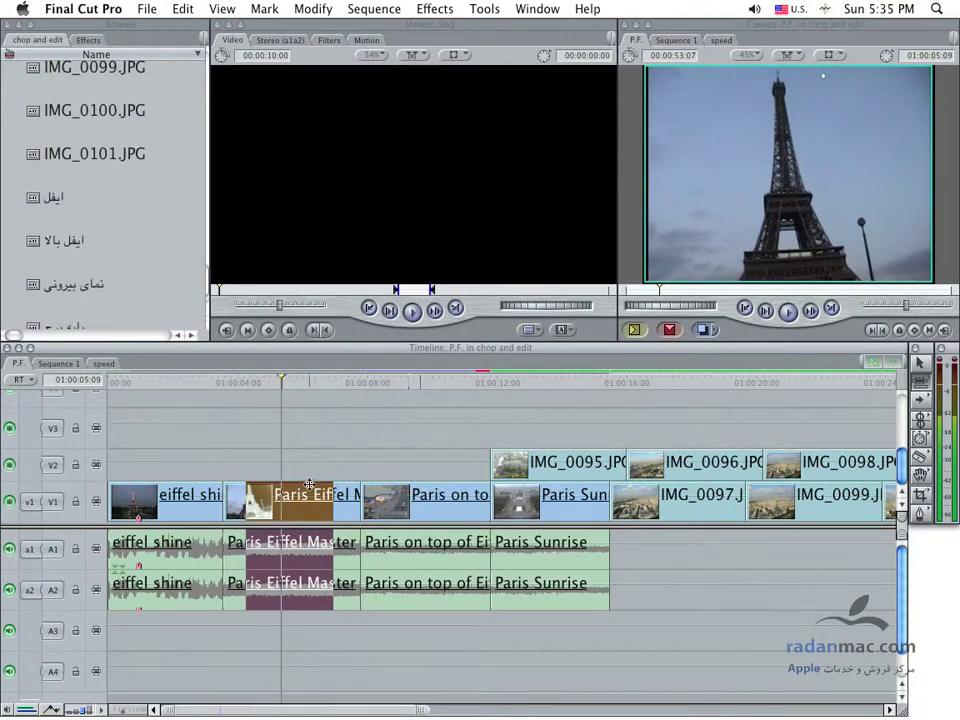
{"action": "left_click", "coordinate": [380, 461]}
{"action": "key", "text": "space"}
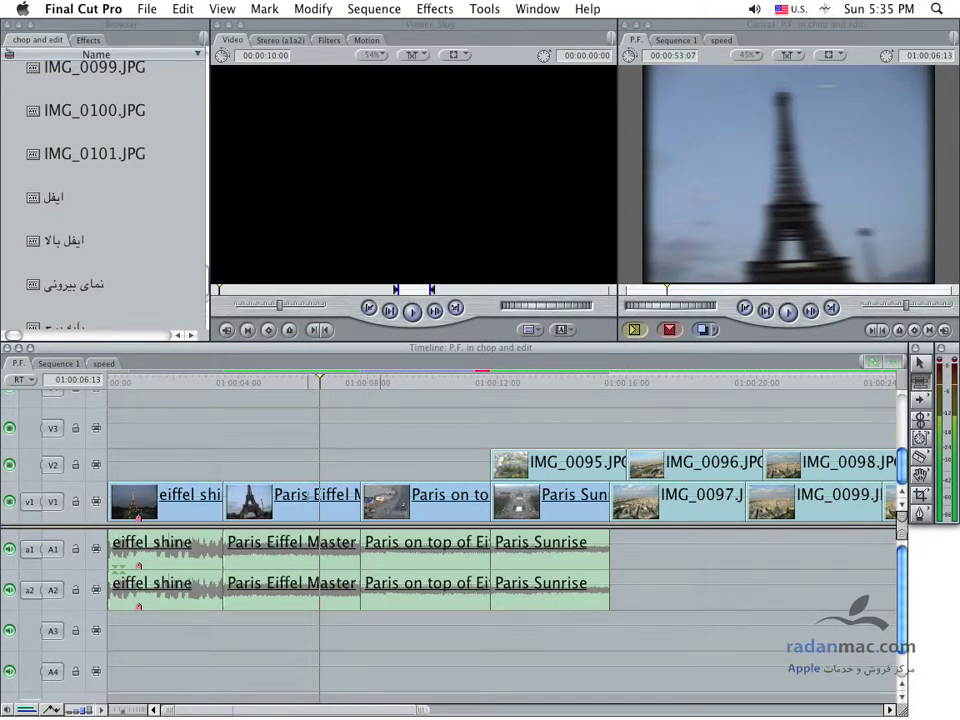
Step: Delete the filter from Paris Eiffel Master in the Viewer's Filters tab
{"action": "key", "text": "Down"}
{"action": "double_click", "coordinate": [310, 500]}
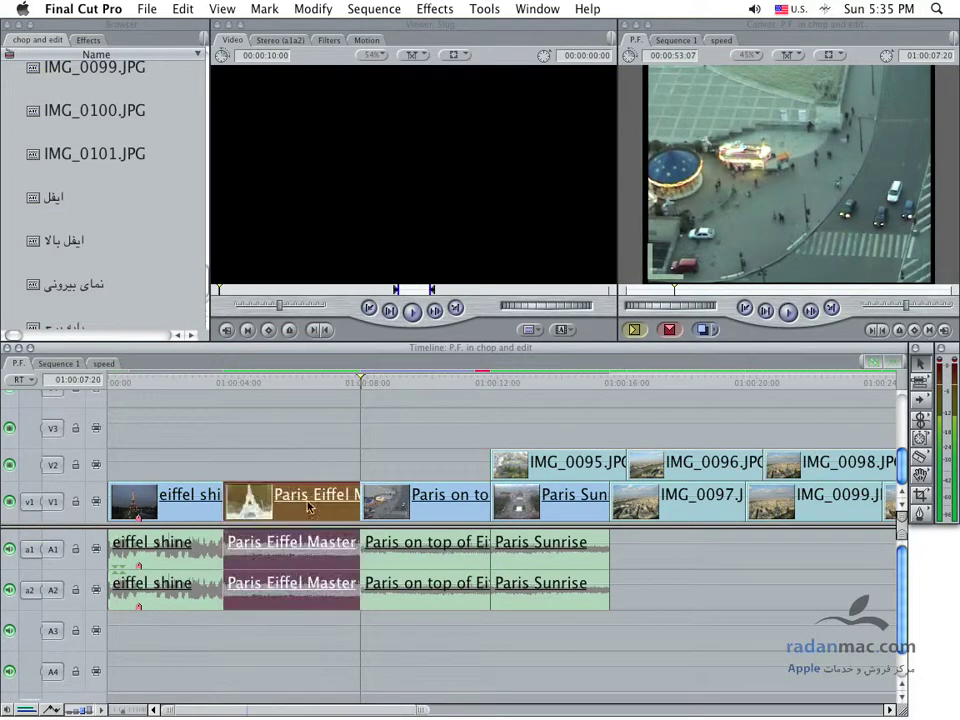
{"action": "left_click", "coordinate": [402, 41]}
{"action": "left_click", "coordinate": [367, 40]}
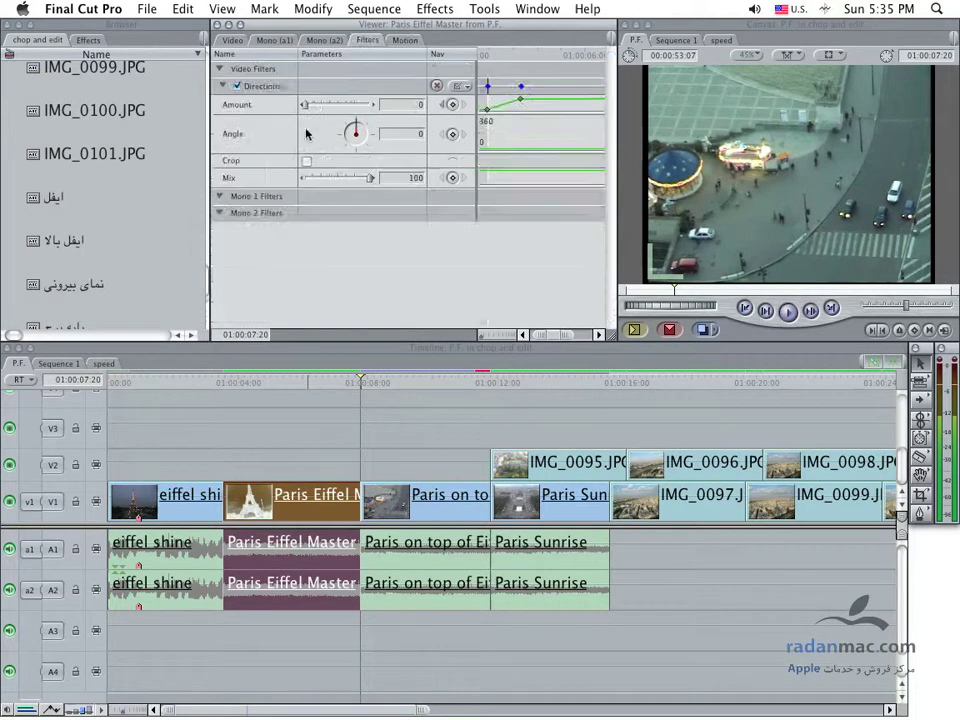
{"action": "key", "text": "Delete"}
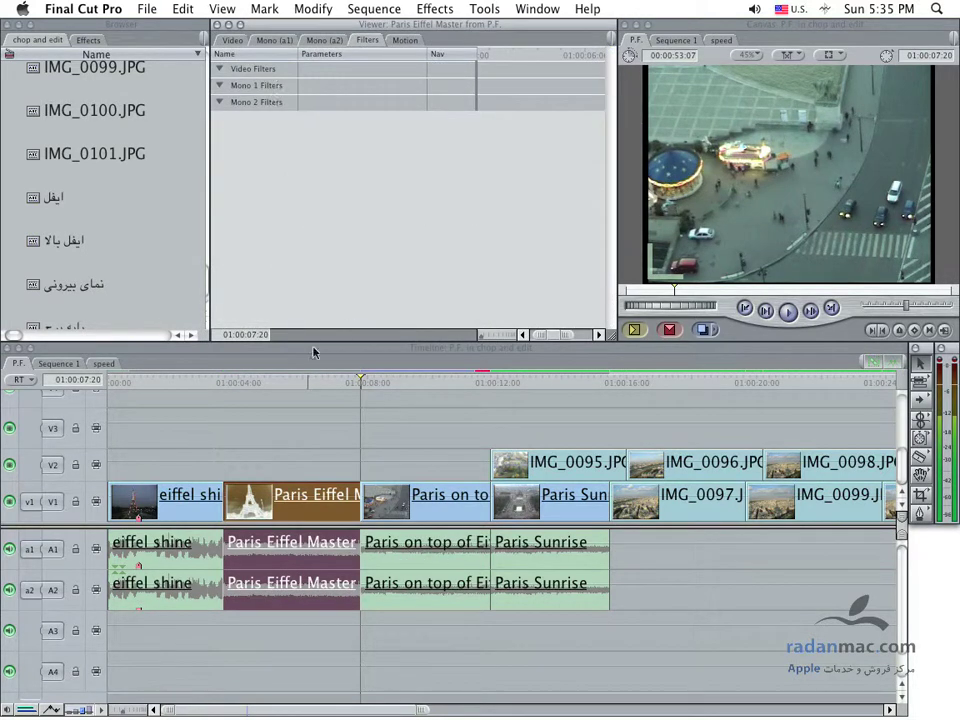
Step: Select Paris Eiffel Master's video and audio from 01:00:04:21 to 01:00:07:03, lift it out leaving a gap, then undo
{"action": "left_click", "coordinate": [275, 380]}
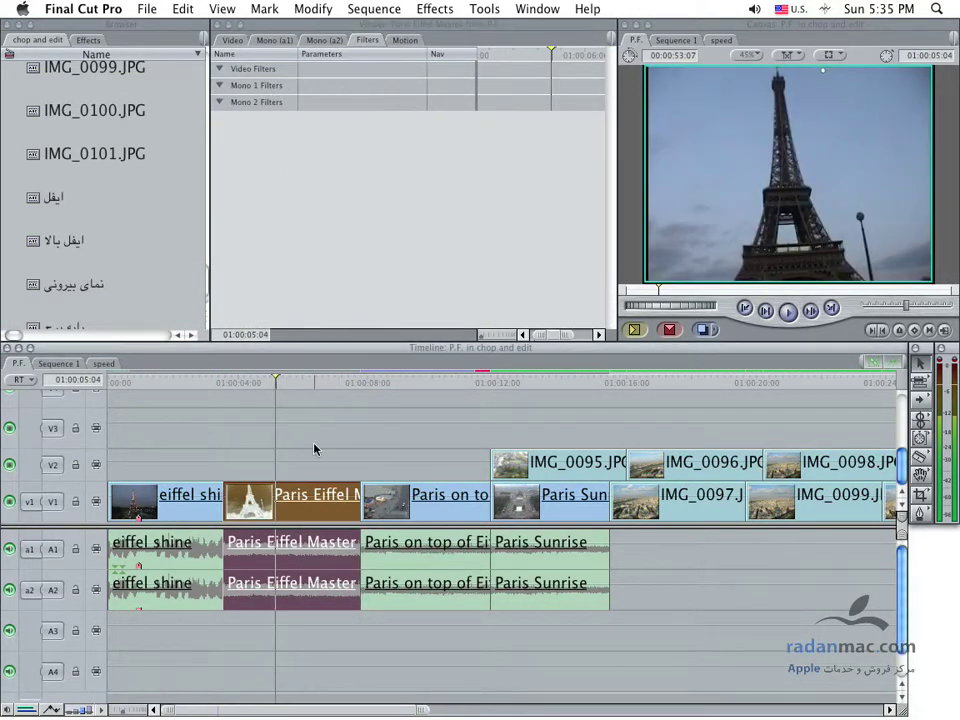
{"action": "left_click", "coordinate": [315, 450]}
{"action": "left_click", "coordinate": [265, 382]}
{"action": "left_click_drag", "start_coordinate": [265, 383], "coordinate": [339, 383]}
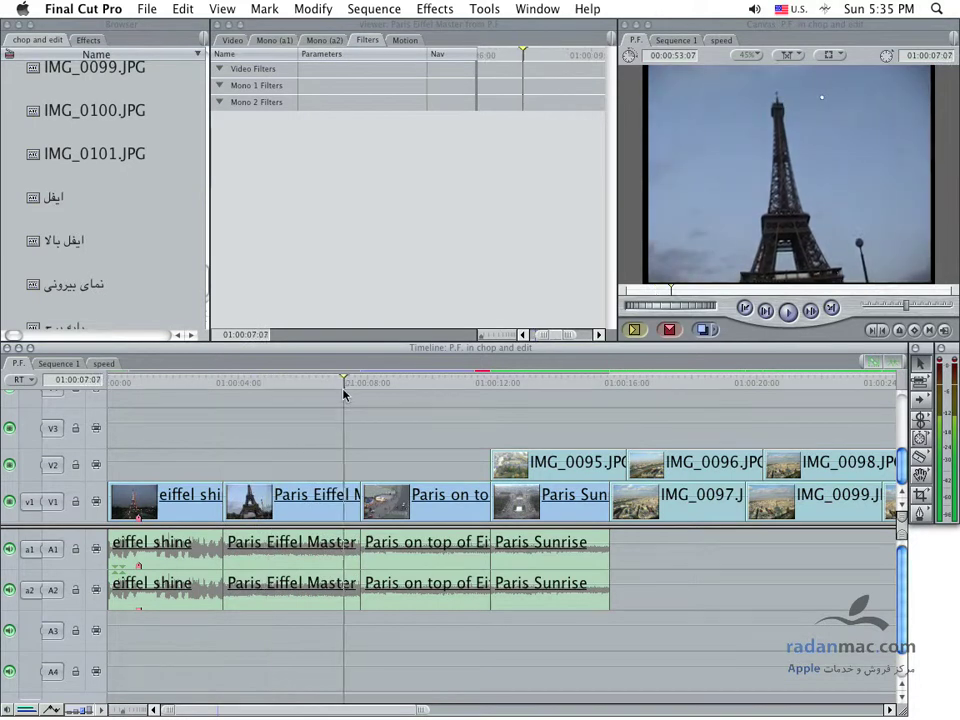
{"action": "scroll", "coordinate": [859, 384], "scroll_direction": "up", "scroll_amount": 1}
{"action": "scroll", "coordinate": [700, 405], "scroll_direction": "down", "scroll_amount": 1}
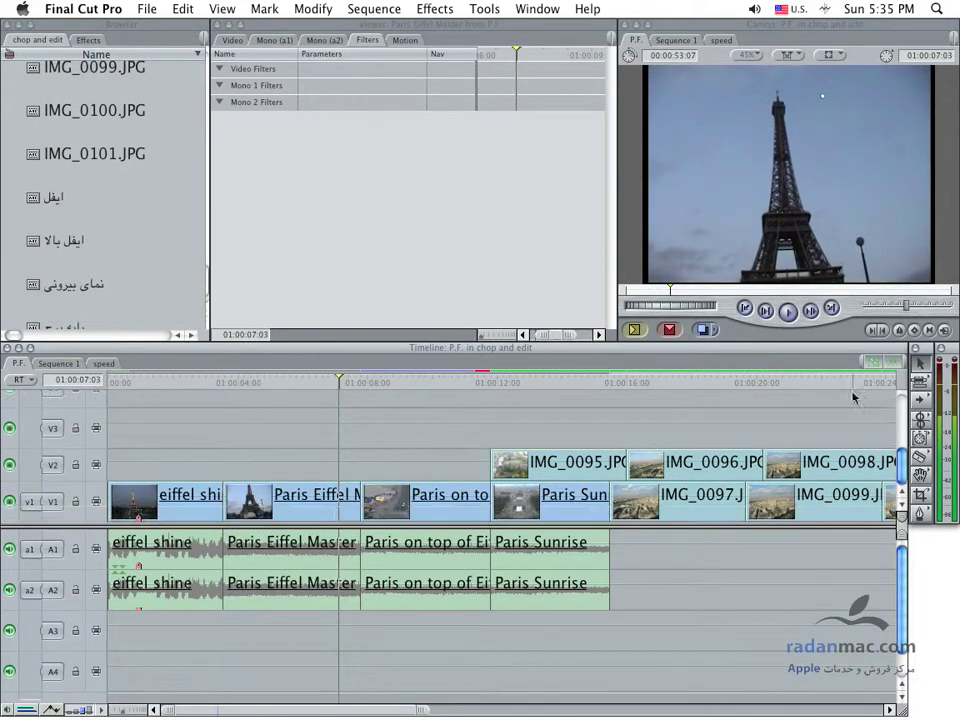
{"action": "left_click_drag", "start_coordinate": [339, 500], "coordinate": [258, 500]}
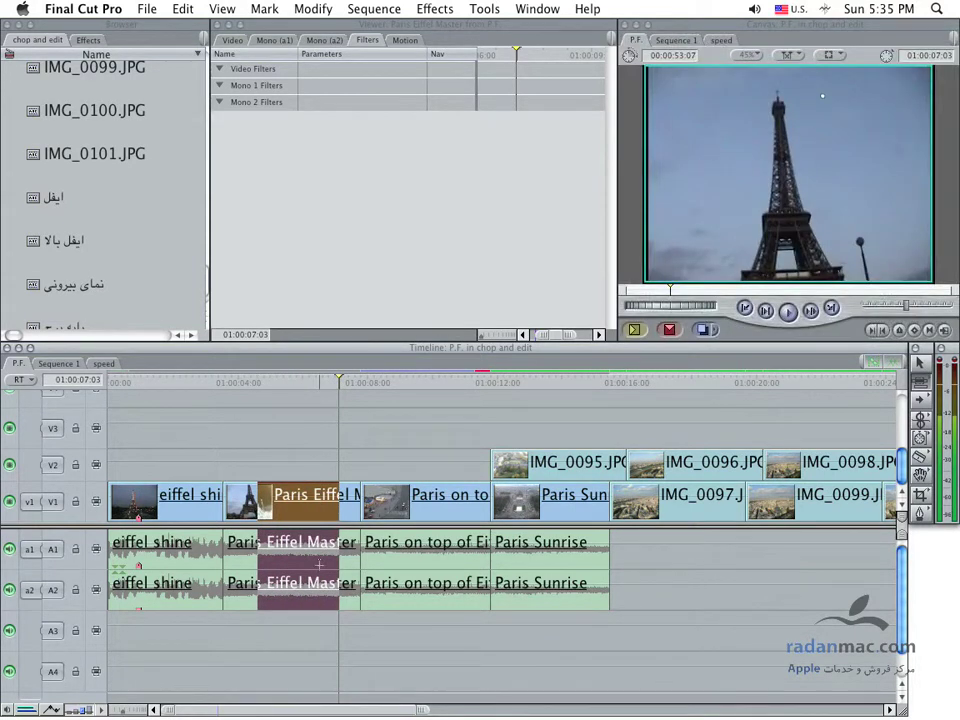
{"action": "key", "text": "Delete"}
{"action": "key", "text": "ctrl+z"}
{"action": "key", "text": "Delete"}
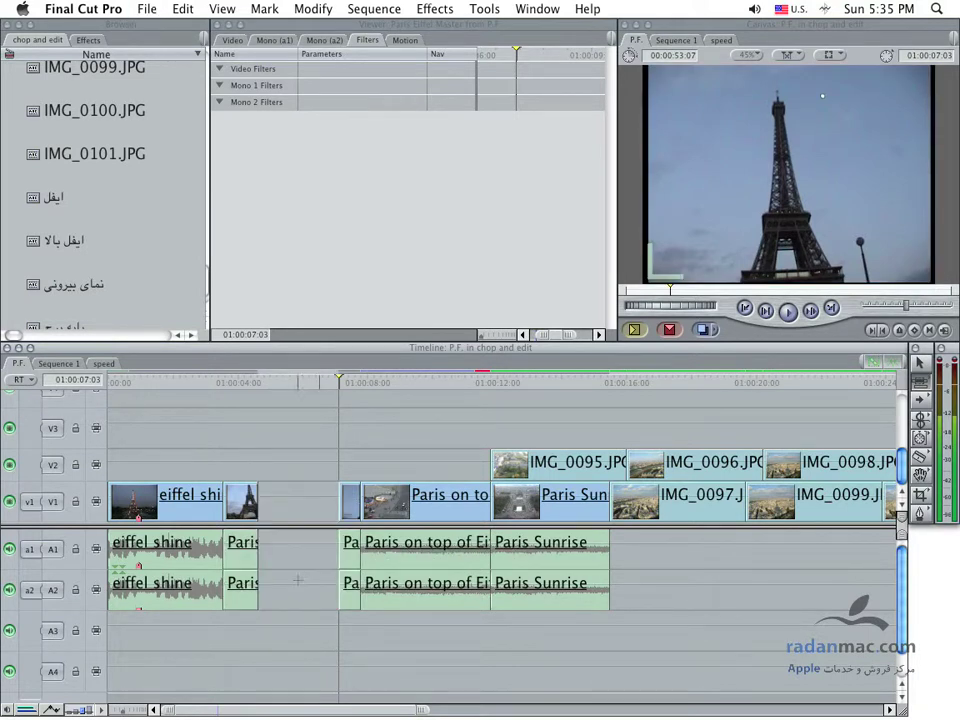
{"action": "key", "text": "ctrl+z"}
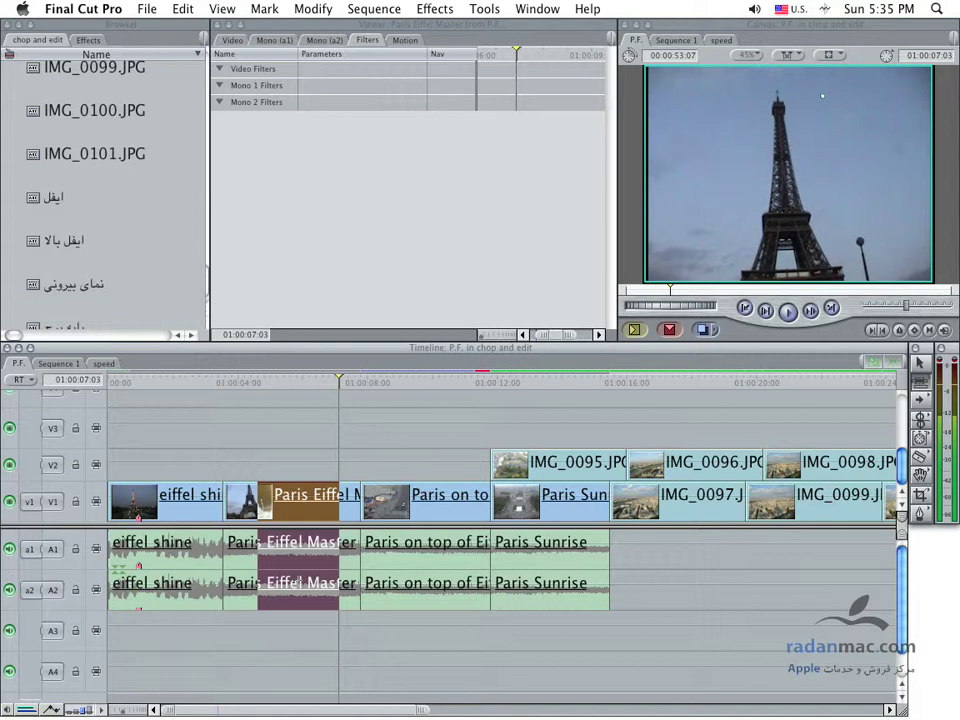
{"action": "key", "text": "Delete"}
{"action": "key", "text": "super+z"}
{"action": "key", "text": "shift+Delete"}
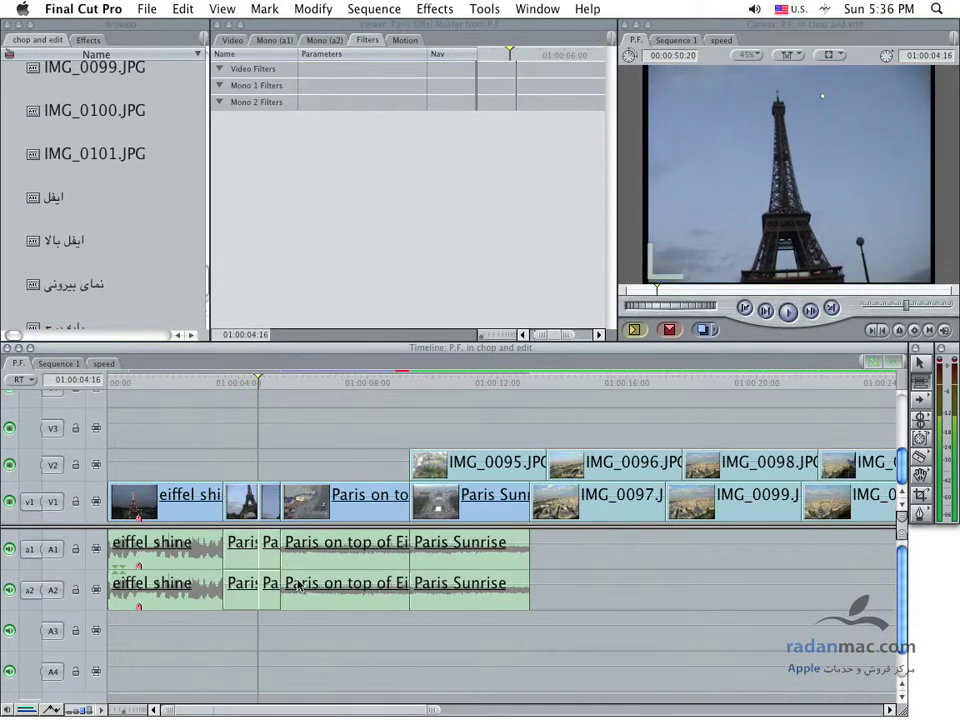
{"action": "key", "text": "super+z"}
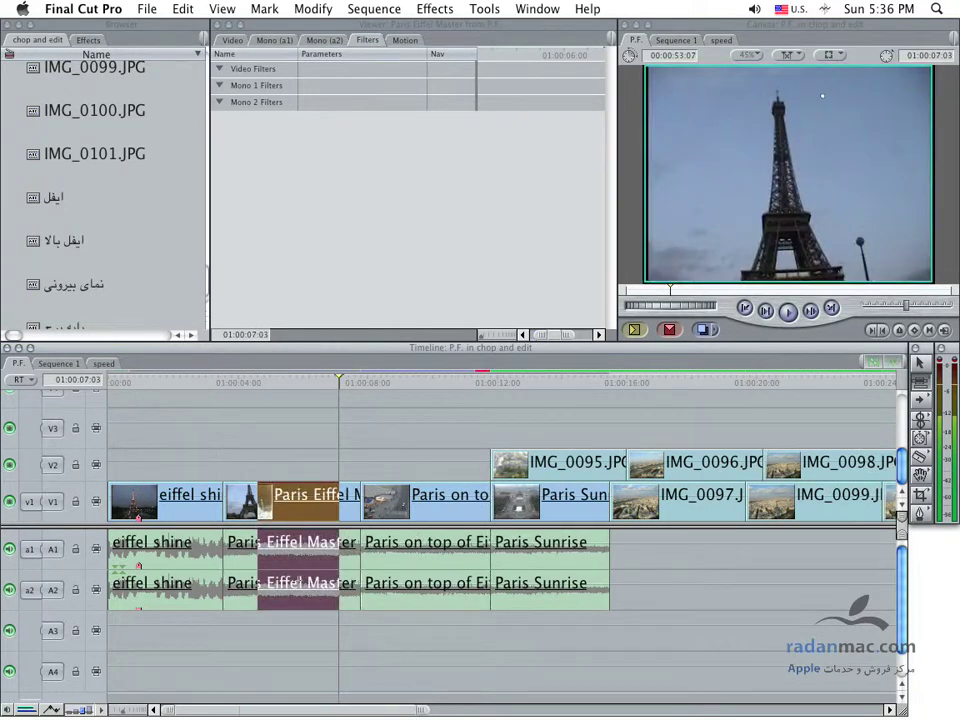
{"action": "key", "text": "shift+Delete"}
{"action": "key", "text": "super+z"}
{"action": "key", "text": "Delete"}
{"action": "key", "text": "super+z"}
{"action": "left_click", "coordinate": [300, 456]}
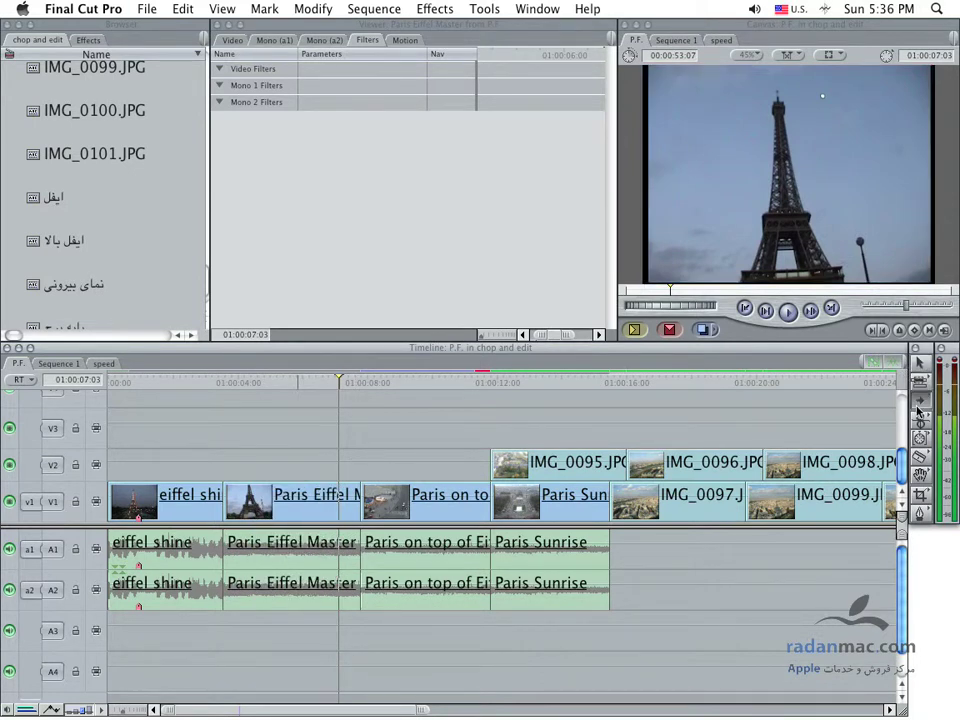
Step: Select the V2 clips from IMG_0095 onward with Select Track Forward and test dragging them later
{"action": "left_click_drag", "start_coordinate": [919, 410], "coordinate": [818, 412]}
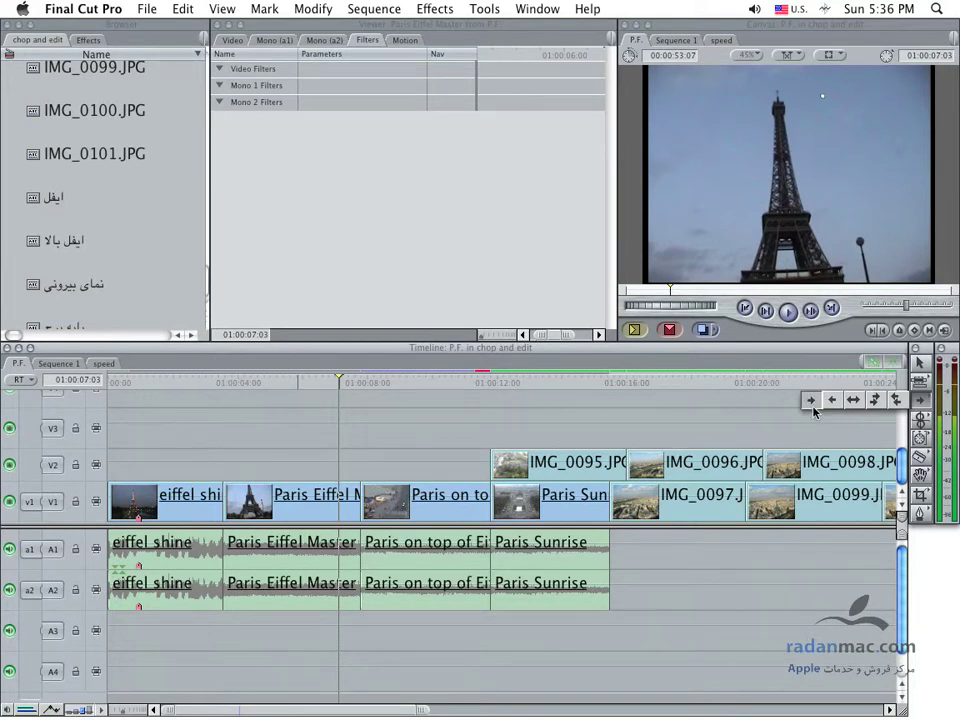
{"action": "left_click_drag", "start_coordinate": [815, 410], "coordinate": [812, 406]}
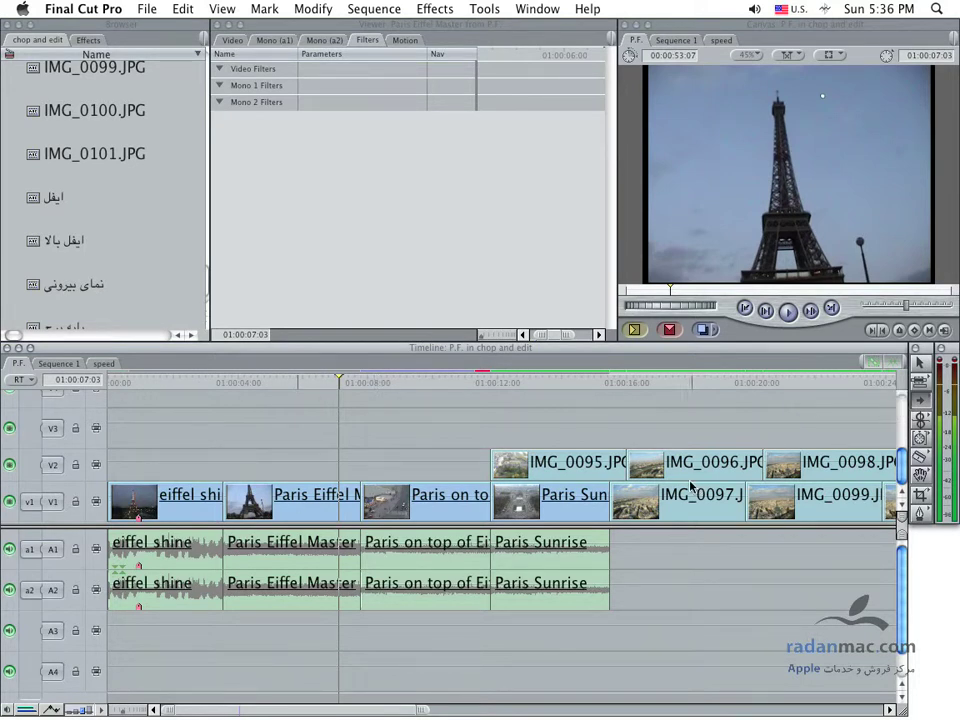
{"action": "scroll", "coordinate": [474, 463], "scroll_direction": "right", "scroll_amount": 5}
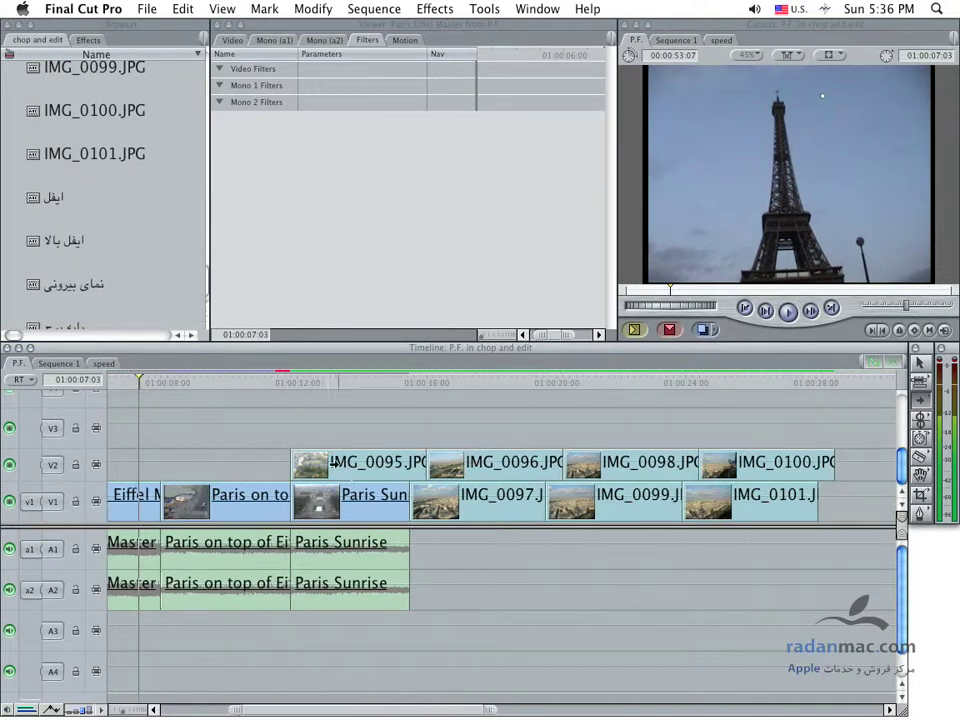
{"action": "left_click", "coordinate": [919, 366]}
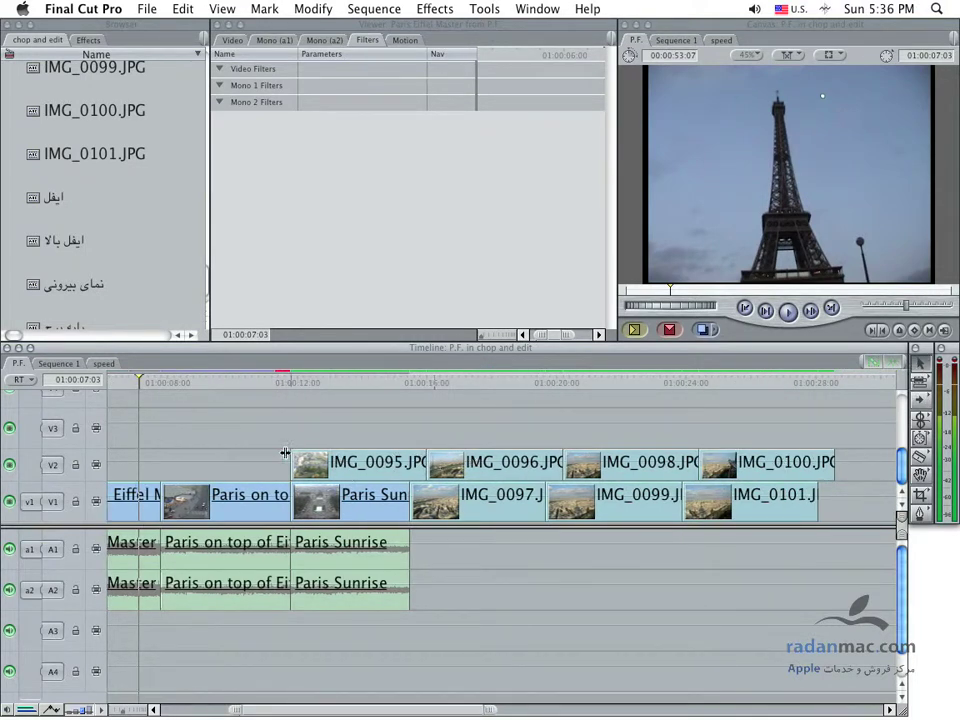
{"action": "key", "text": "t"}
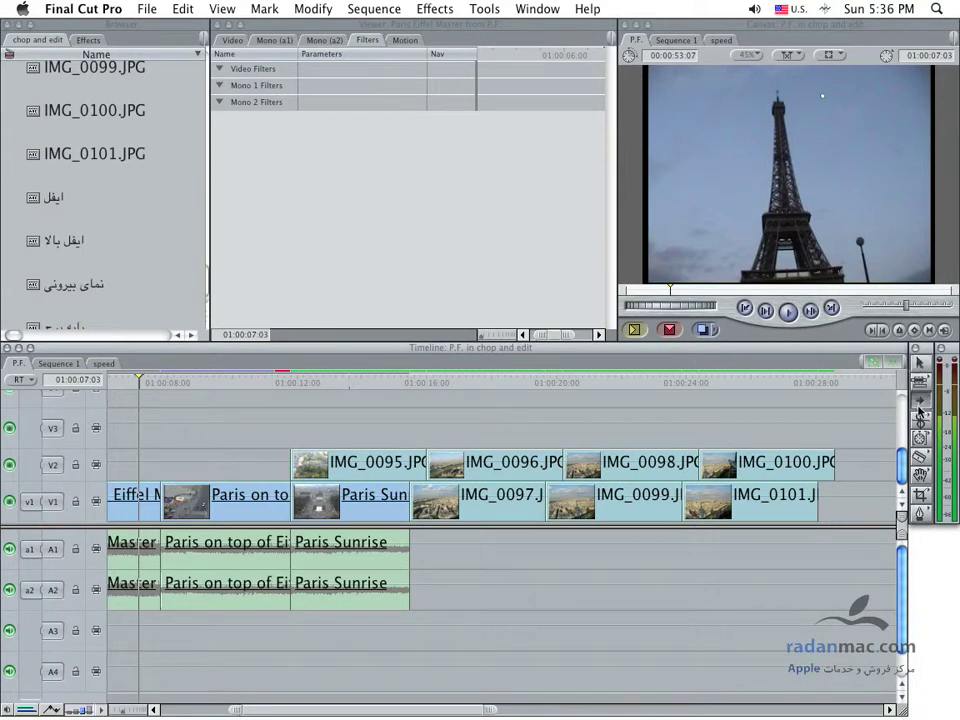
{"action": "left_click", "coordinate": [316, 470]}
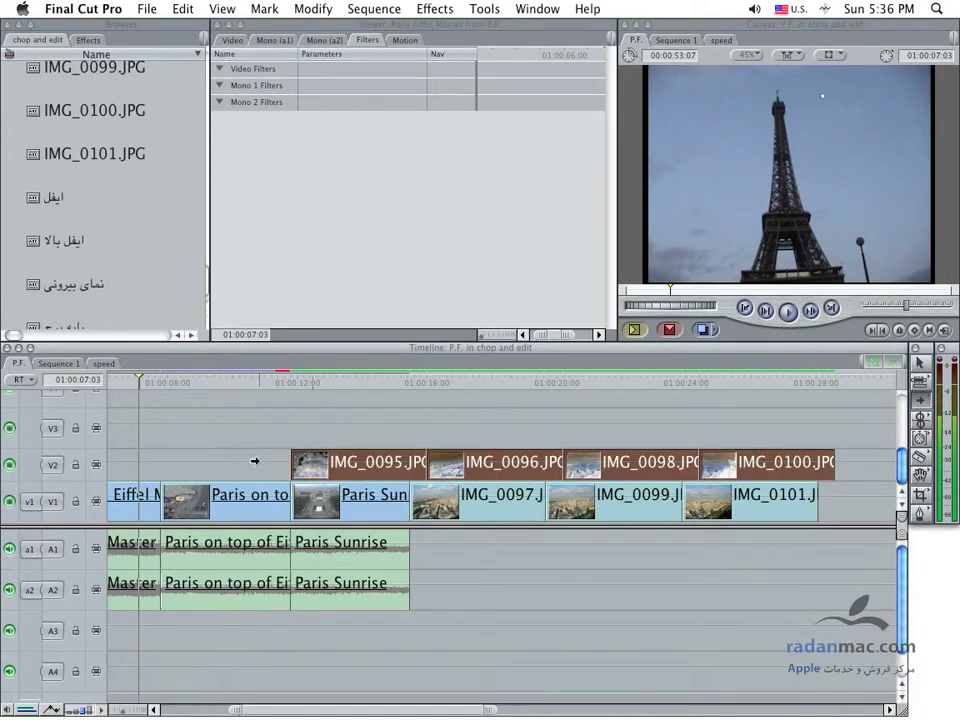
{"action": "left_click_drag", "start_coordinate": [320, 463], "coordinate": [462, 470]}
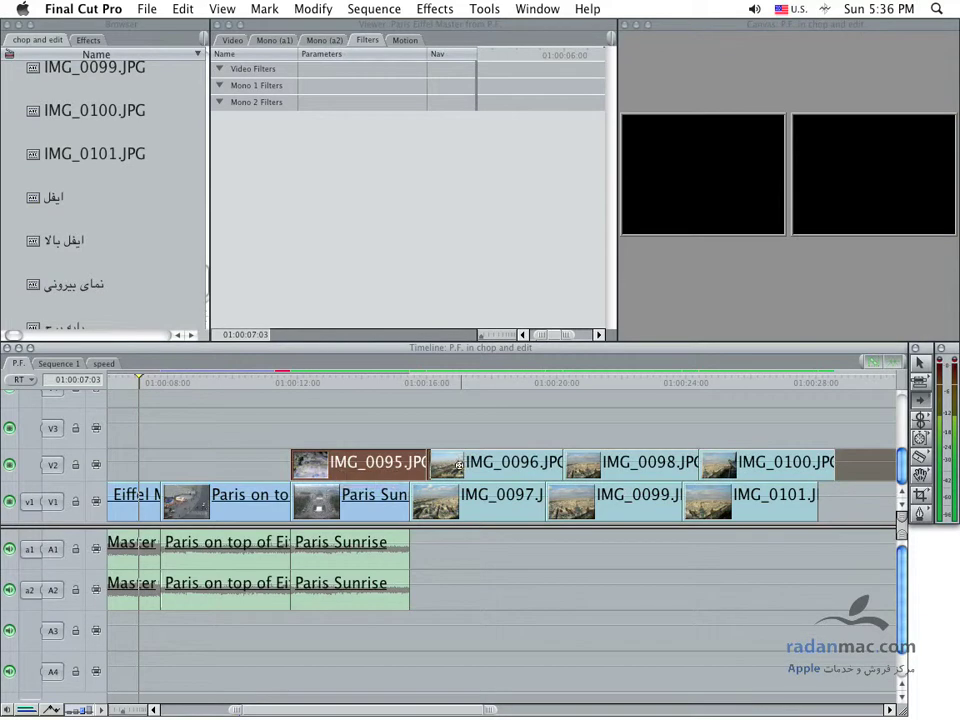
Step: Select Paris Sunrise onward on V1, drag it later, then undo to restore its position
{"action": "left_click", "coordinate": [594, 441]}
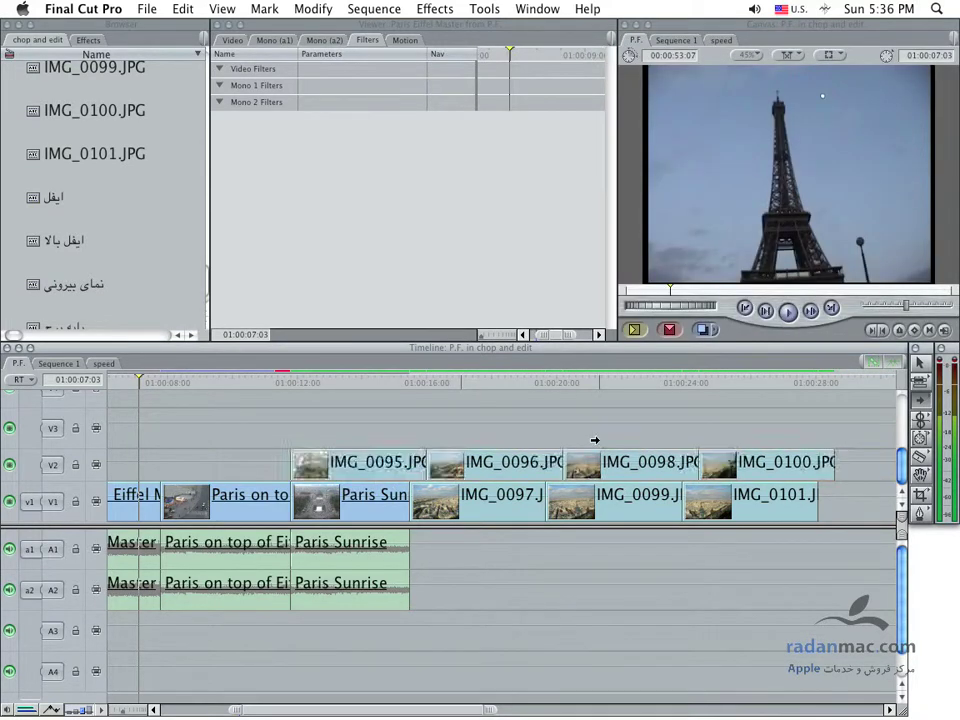
{"action": "left_click", "coordinate": [917, 402]}
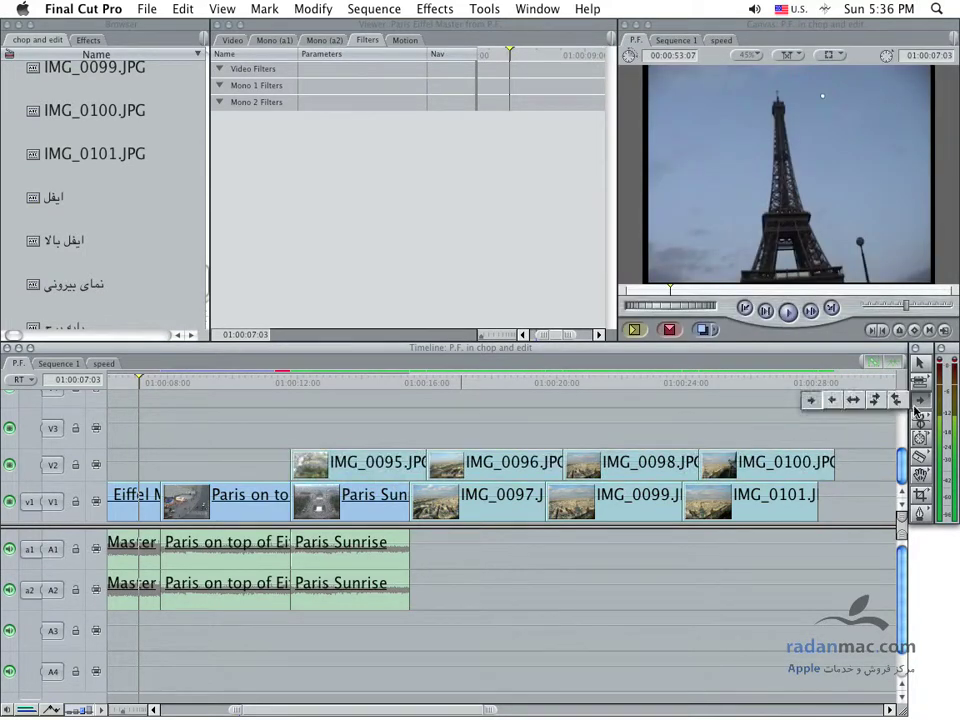
{"action": "left_click", "coordinate": [810, 399]}
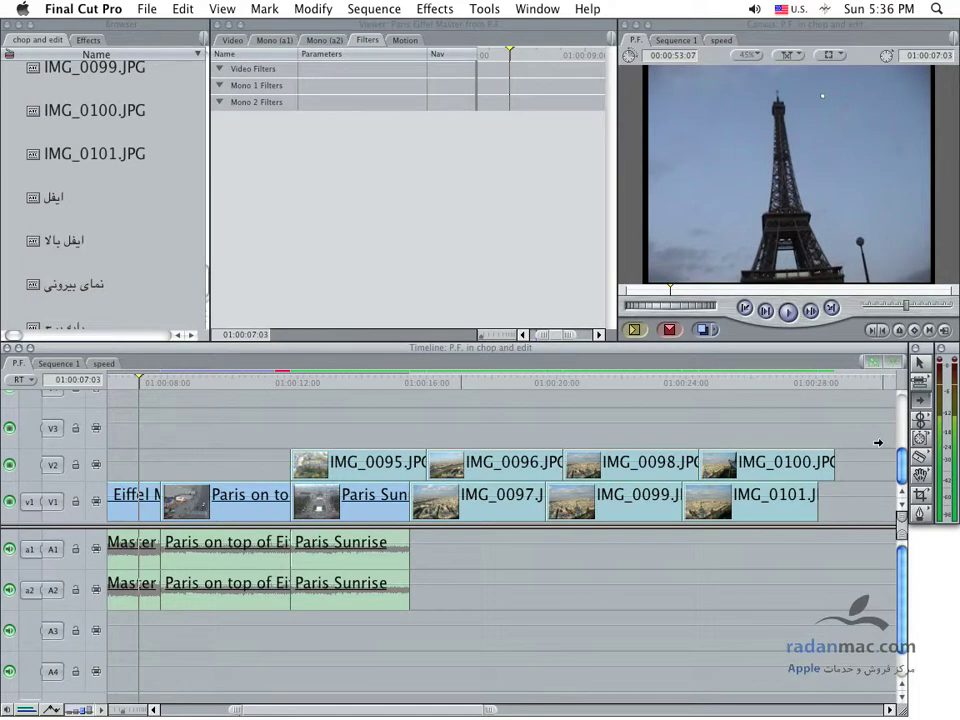
{"action": "left_click_drag", "start_coordinate": [346, 497], "coordinate": [527, 497]}
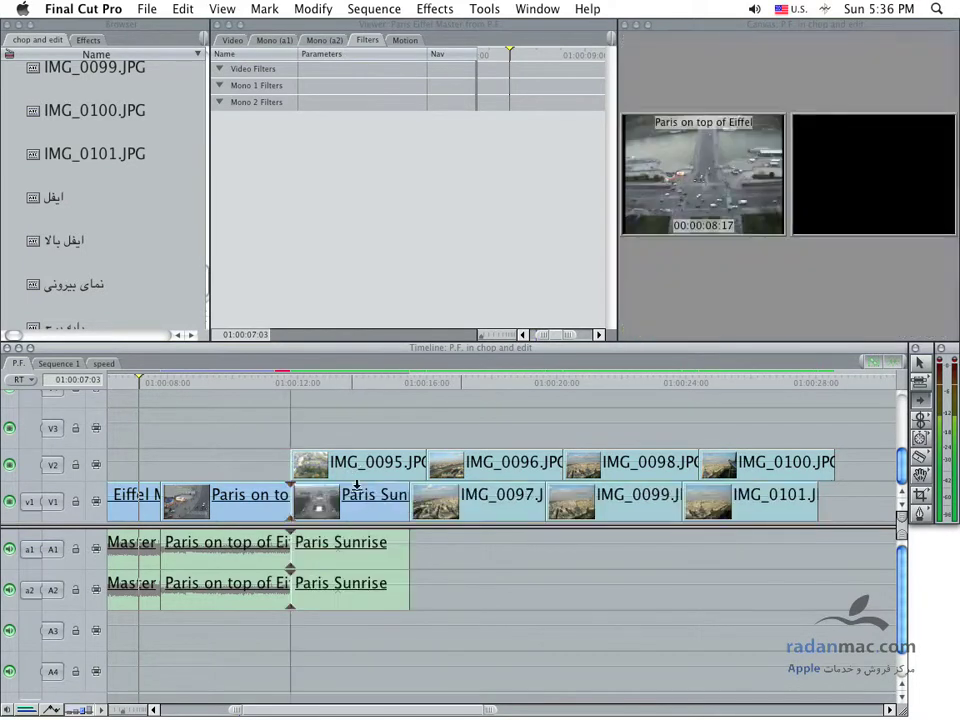
{"action": "key", "text": "super+z"}
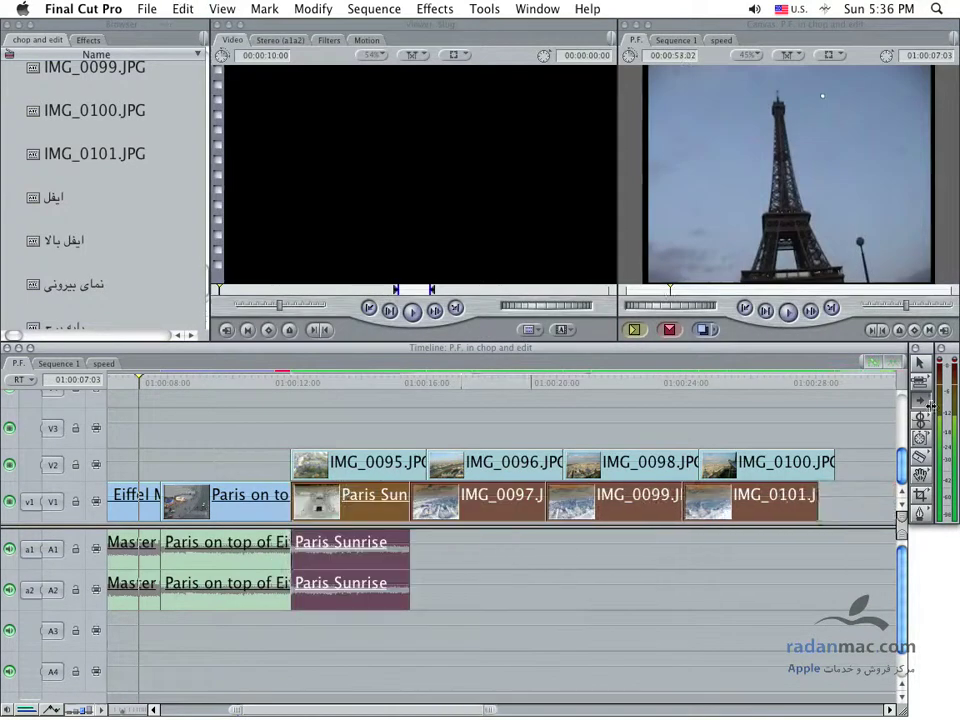
{"action": "left_click", "coordinate": [917, 400]}
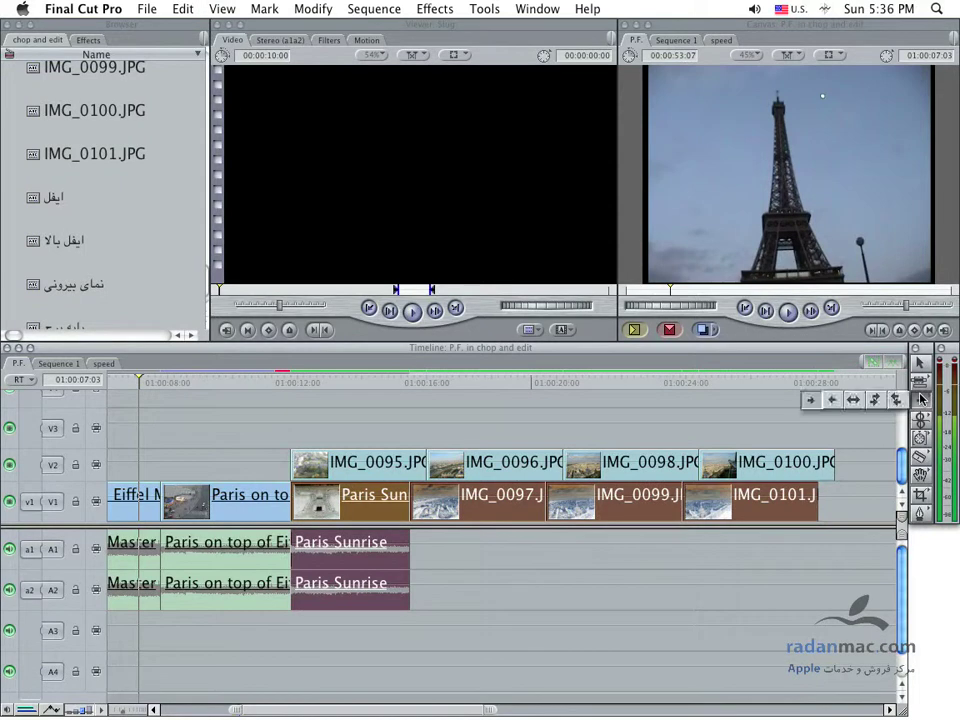
Step: Use Select Track Backward to select the V2 clips up to IMG_0100, then clear the selection
{"action": "left_click", "coordinate": [838, 400]}
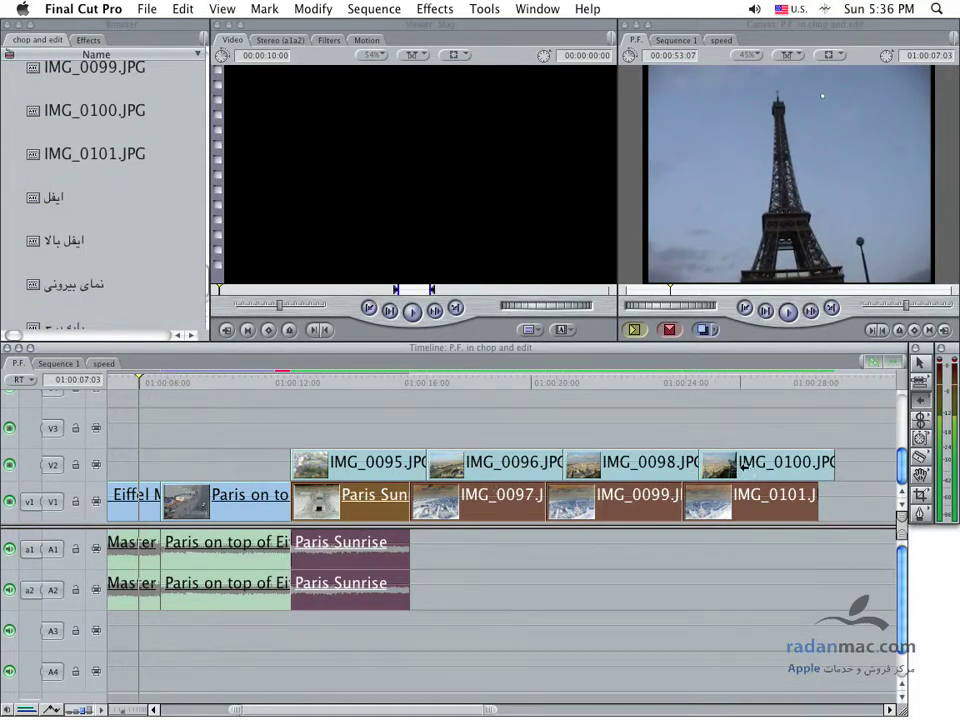
{"action": "left_click", "coordinate": [529, 467]}
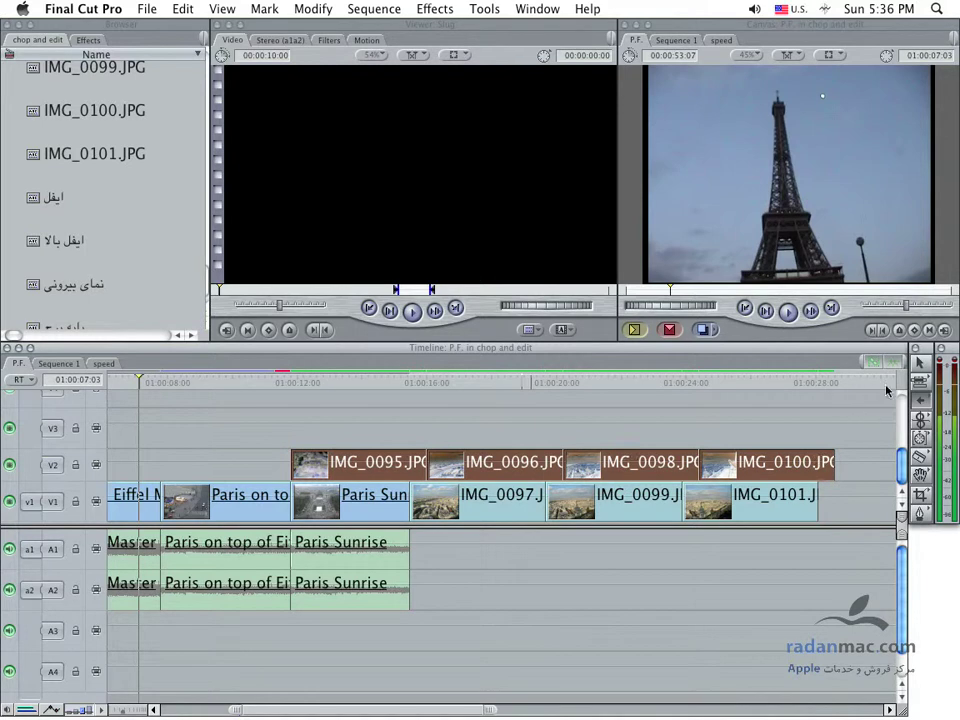
{"action": "left_click", "coordinate": [216, 472]}
{"action": "scroll", "coordinate": [216, 478], "scroll_direction": "left", "scroll_amount": 5}
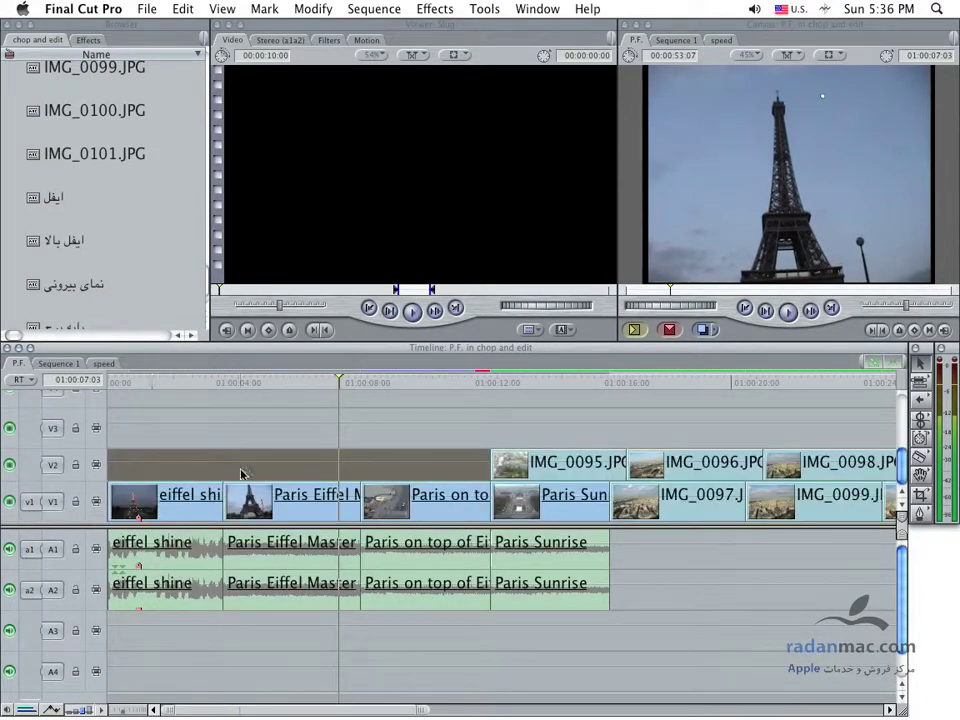
{"action": "left_click", "coordinate": [238, 458]}
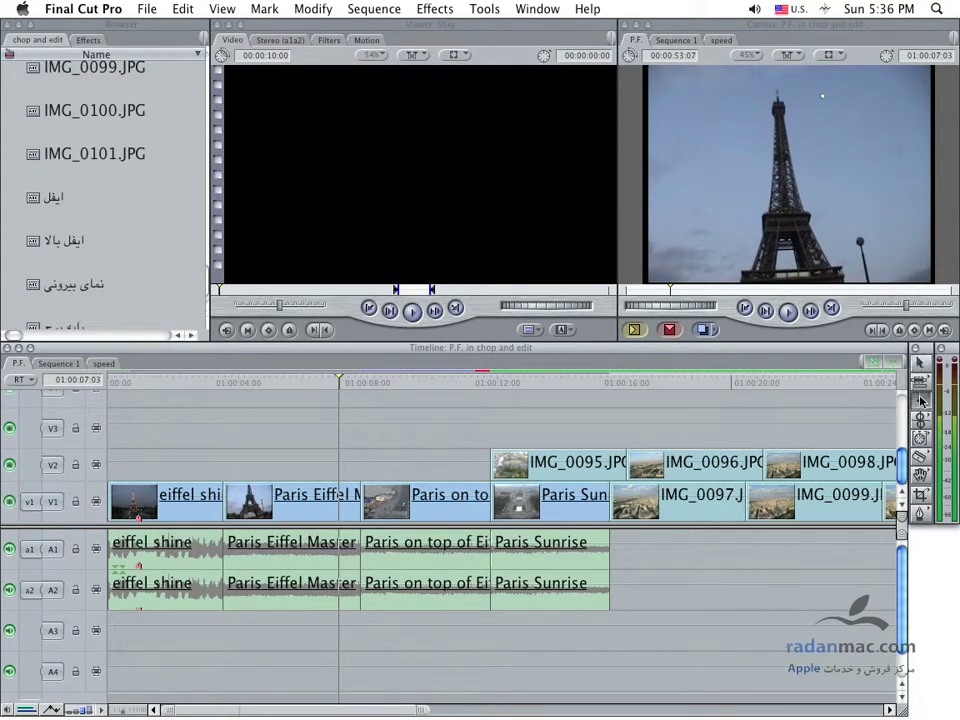
Step: With Select Track Forward, select Paris Eiffel Master onward, then the V2 clips from IMG_0095 onward
{"action": "left_click_drag", "start_coordinate": [921, 399], "coordinate": [814, 399]}
{"action": "left_click", "coordinate": [302, 509]}
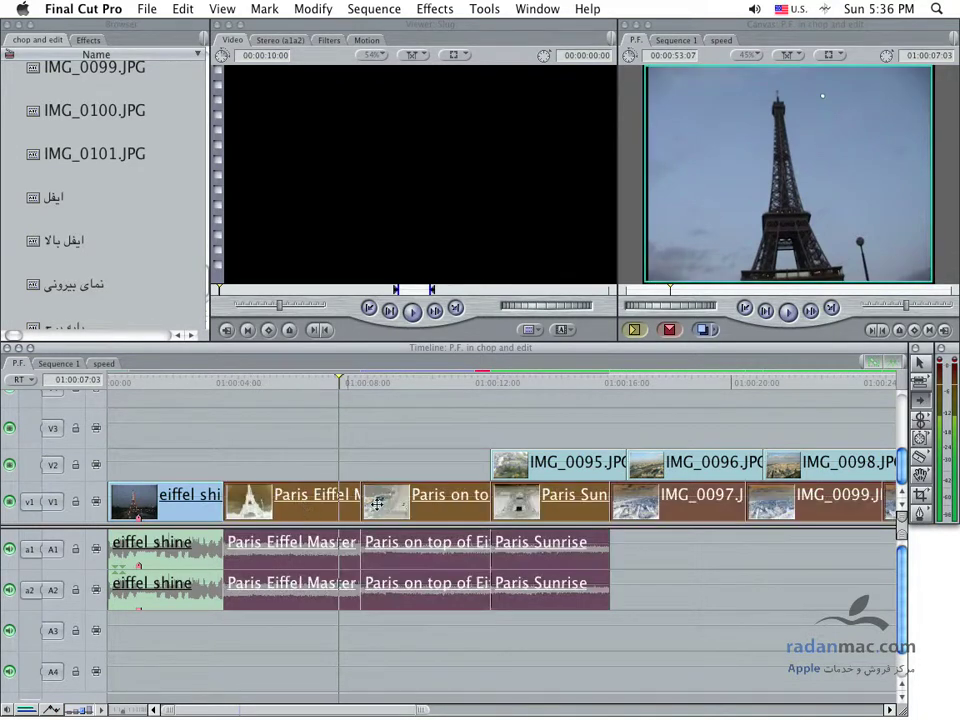
{"action": "left_click", "coordinate": [523, 470]}
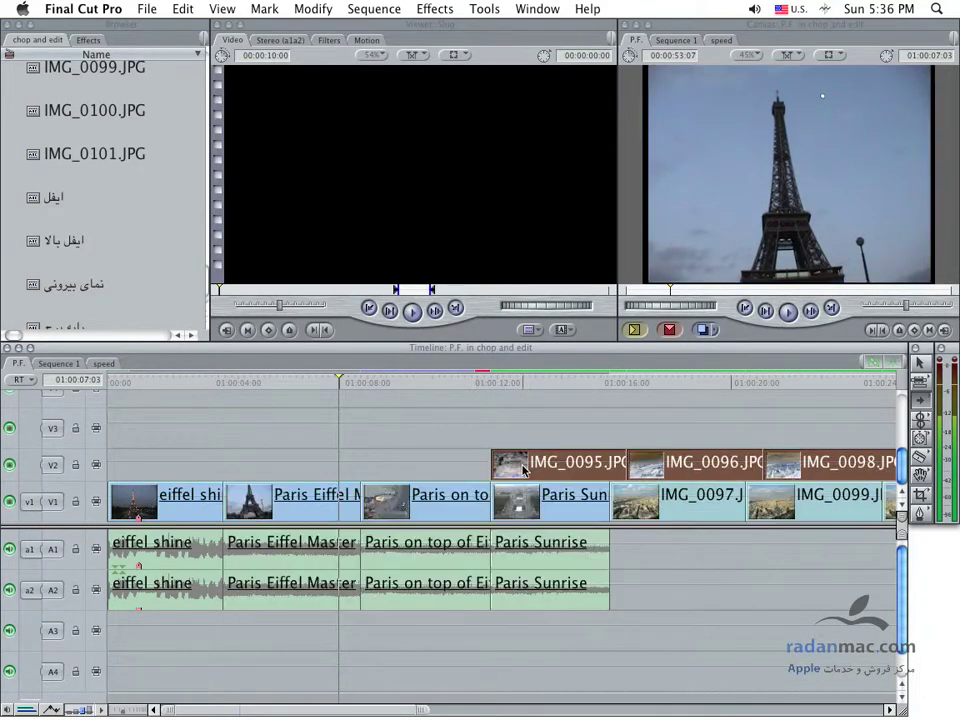
{"action": "scroll", "coordinate": [518, 473], "scroll_direction": "right", "scroll_amount": 5}
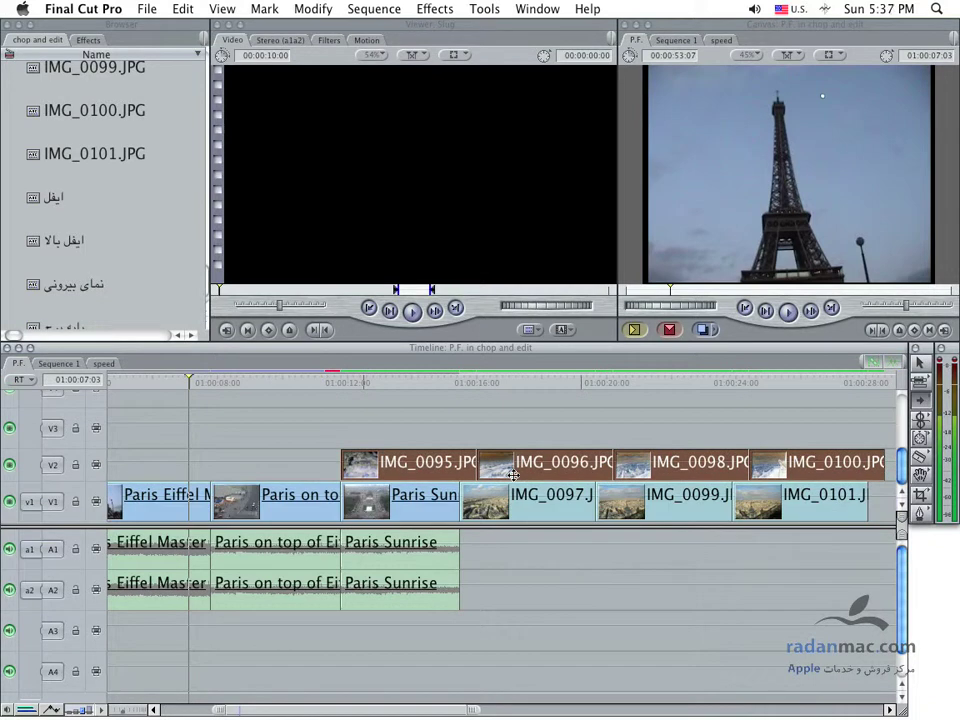
{"action": "scroll", "coordinate": [513, 475], "scroll_direction": "right", "scroll_amount": 2}
{"action": "scroll", "coordinate": [513, 475], "scroll_direction": "right", "scroll_amount": 2}
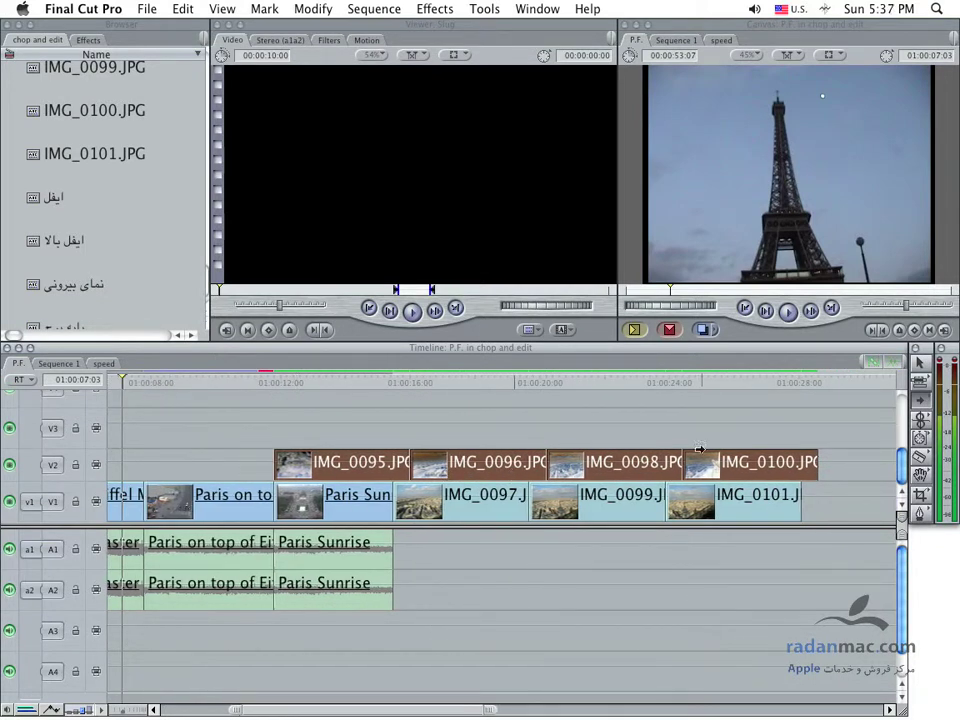
{"action": "scroll", "coordinate": [693, 449], "scroll_direction": "left", "scroll_amount": 4}
{"action": "scroll", "coordinate": [717, 450], "scroll_direction": "left", "scroll_amount": 3}
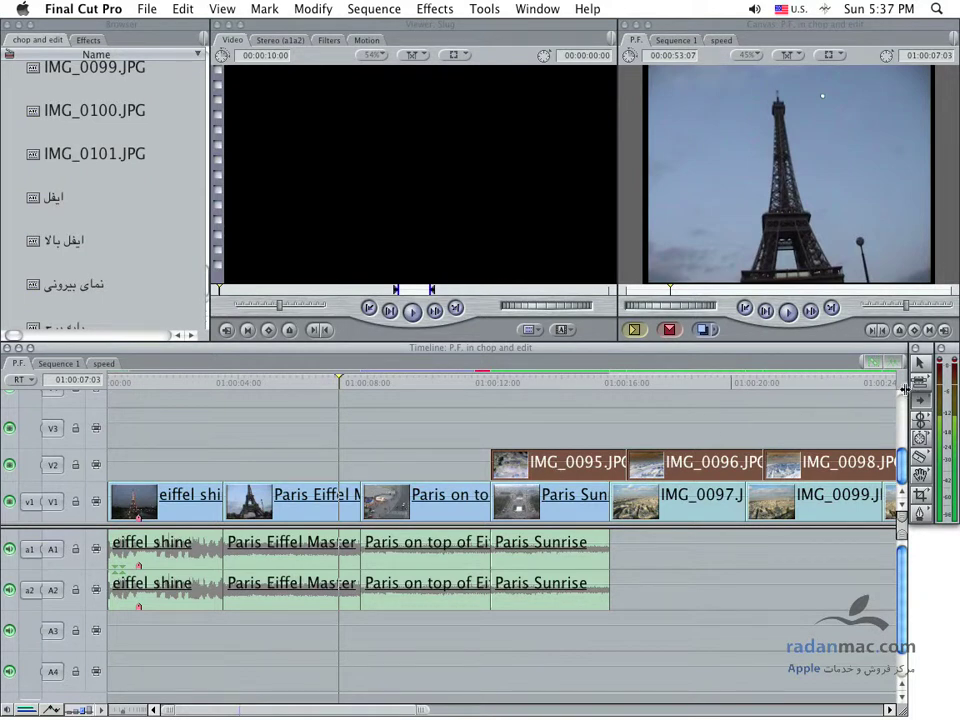
Step: Select every clip on V1, then on V2, with the Select Track Tool, then deselect all clips
{"action": "left_click_drag", "start_coordinate": [918, 403], "coordinate": [836, 401]}
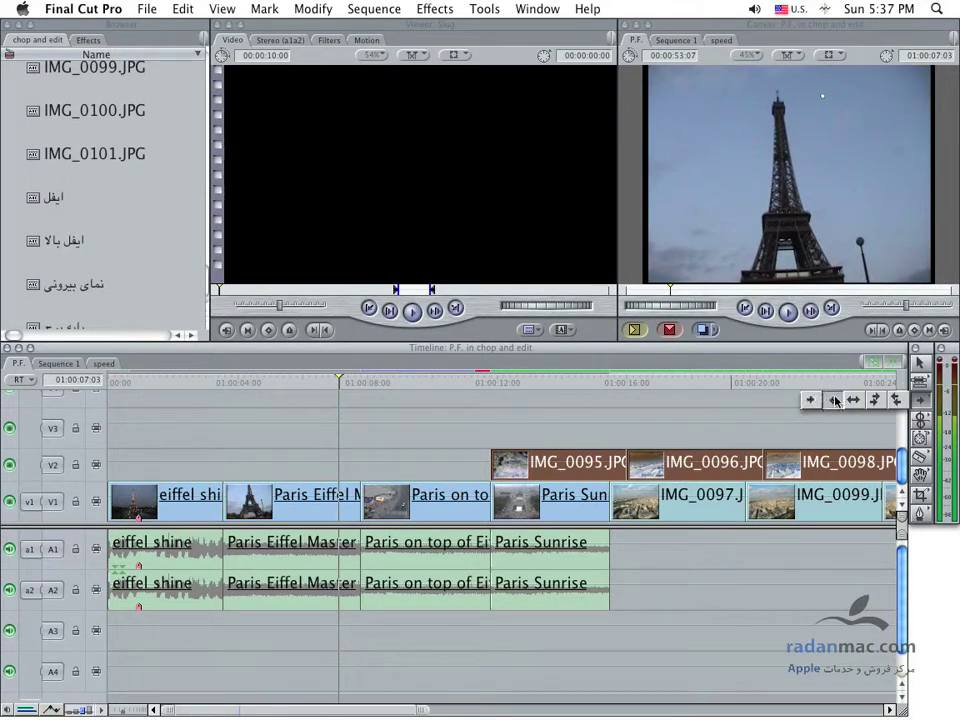
{"action": "left_click_drag", "start_coordinate": [836, 401], "coordinate": [850, 401]}
{"action": "left_click", "coordinate": [478, 503]}
{"action": "left_click", "coordinate": [600, 462]}
{"action": "left_click", "coordinate": [600, 439]}
{"action": "scroll", "coordinate": [522, 487], "scroll_direction": "right", "scroll_amount": 3}
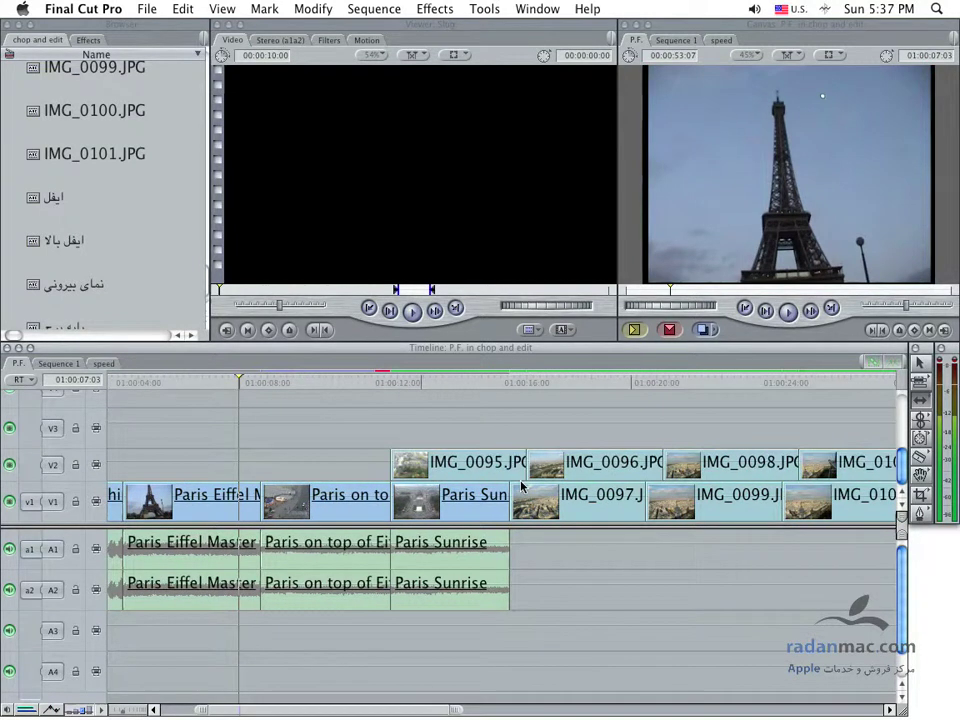
{"action": "scroll", "coordinate": [522, 487], "scroll_direction": "right", "scroll_amount": 4}
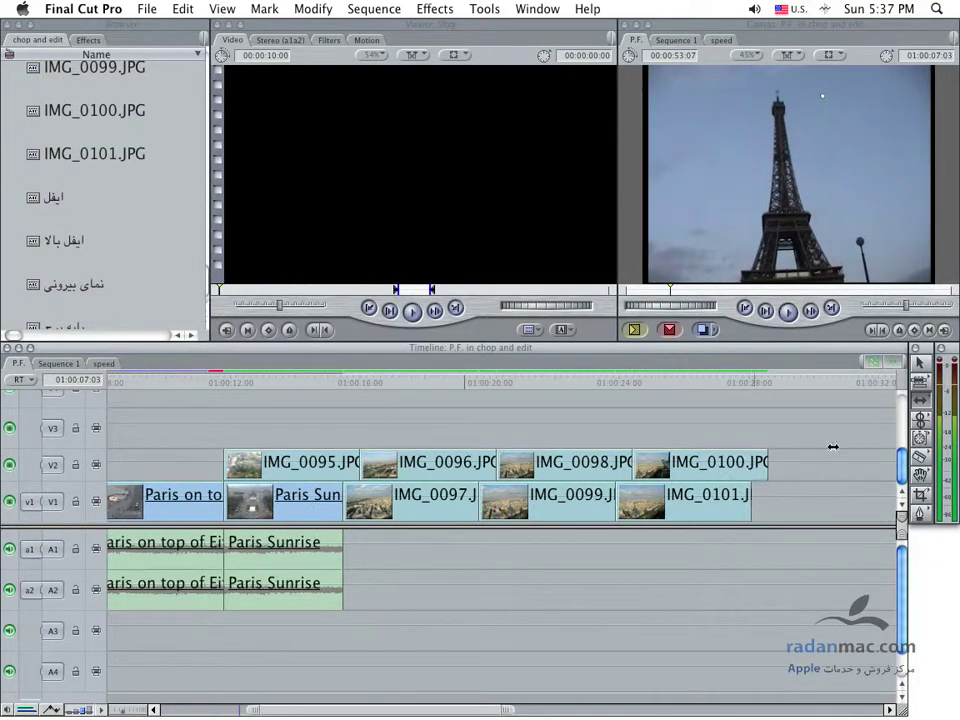
{"action": "left_click_drag", "start_coordinate": [920, 398], "coordinate": [877, 398]}
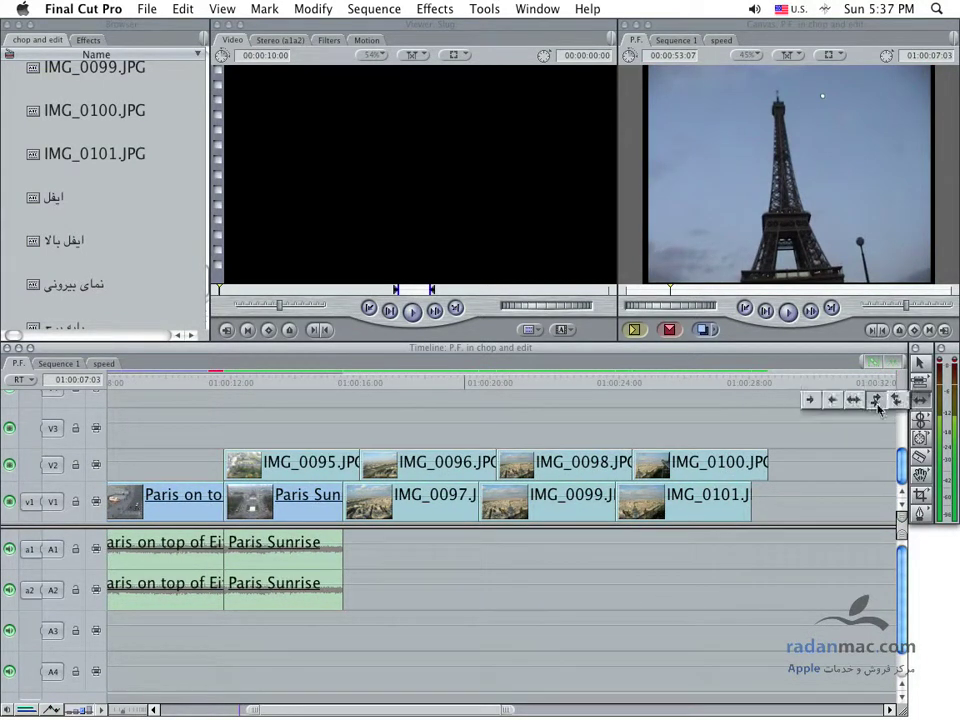
Step: Select all tracks from Paris Sunrise onward, add the preceding clip, and test moving them
{"action": "scroll", "coordinate": [433, 543], "scroll_direction": "left", "scroll_amount": 6}
{"action": "scroll", "coordinate": [433, 543], "scroll_direction": "left", "scroll_amount": 1}
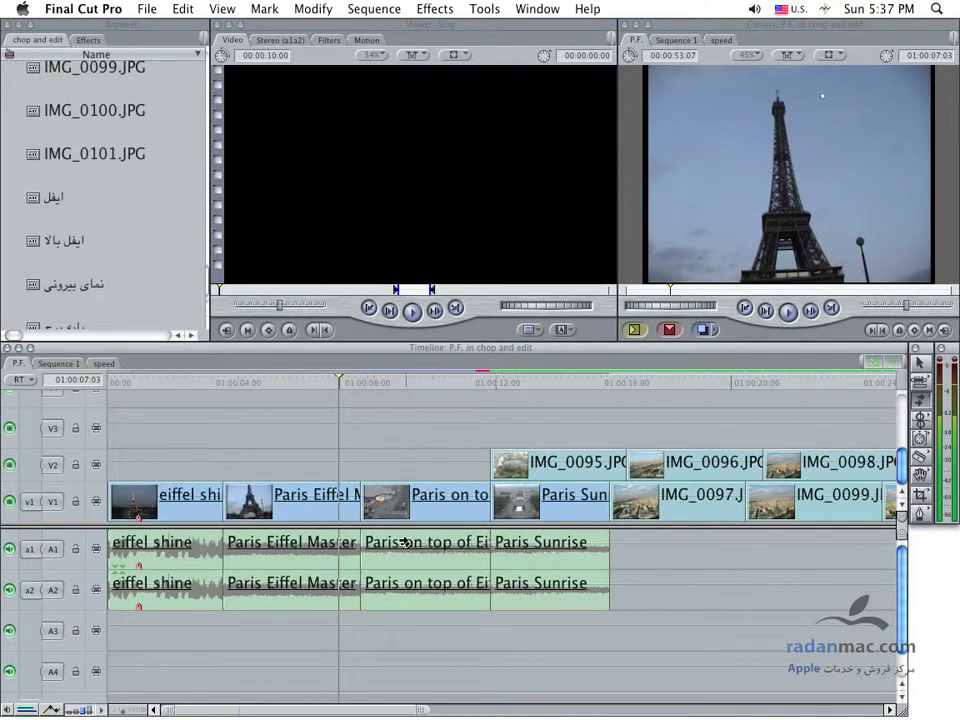
{"action": "left_click", "coordinate": [447, 427]}
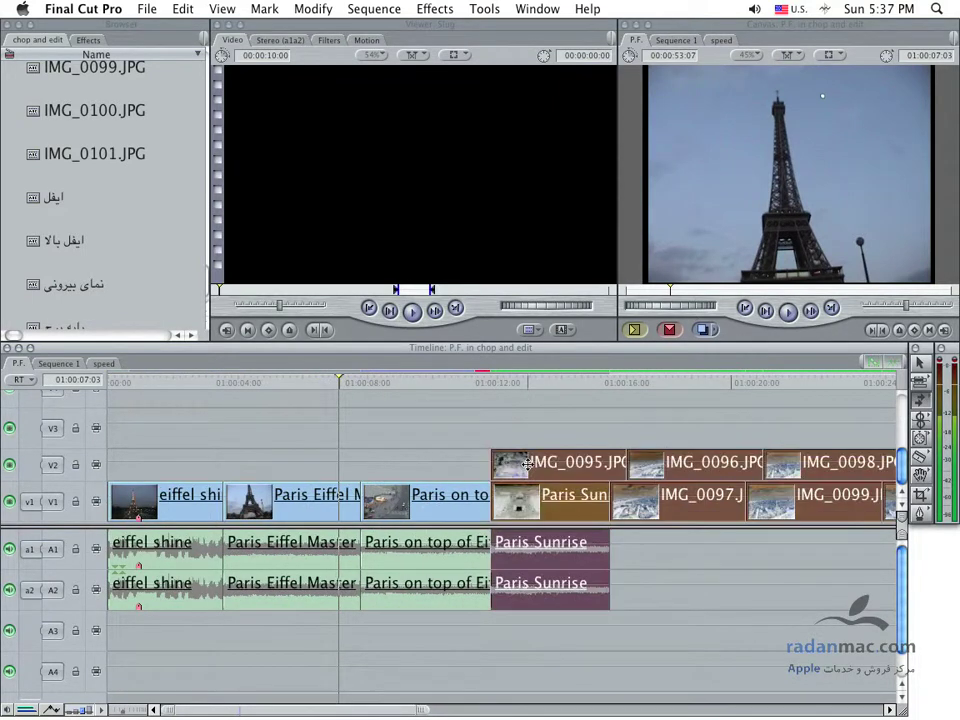
{"action": "left_click_drag", "start_coordinate": [585, 465], "coordinate": [590, 467]}
{"action": "left_click", "coordinate": [436, 490]}
{"action": "left_click_drag", "start_coordinate": [436, 490], "coordinate": [438, 491]}
Step: Select everything before Paris Sunrise across tracks, extend to Paris Sunrise and IMG_0095, then deselect
{"action": "left_click_drag", "start_coordinate": [919, 400], "coordinate": [850, 397]}
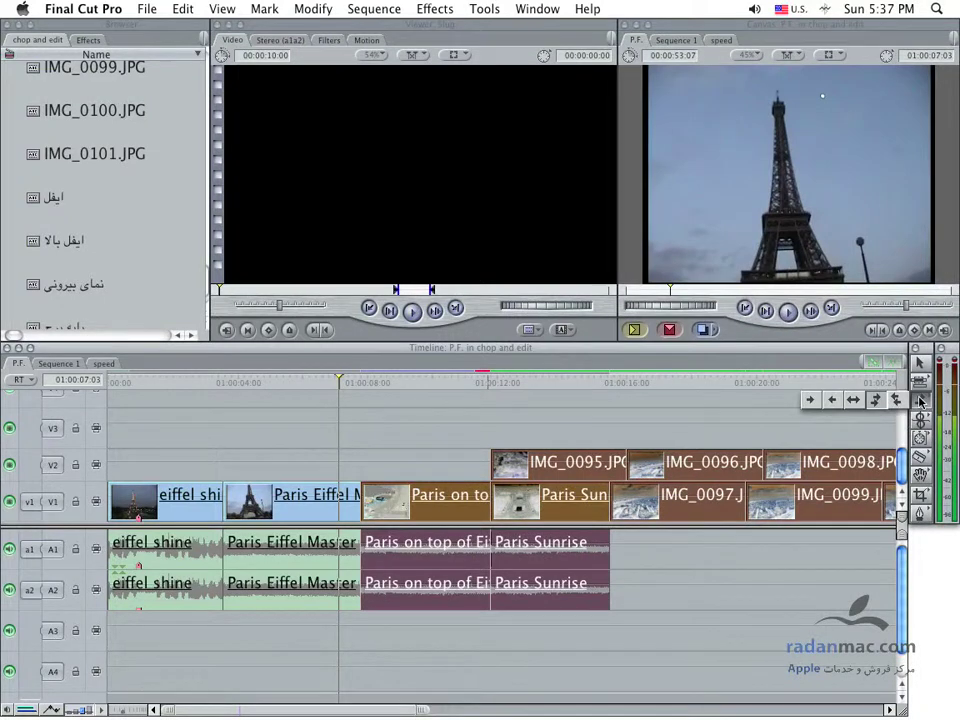
{"action": "left_click", "coordinate": [398, 463]}
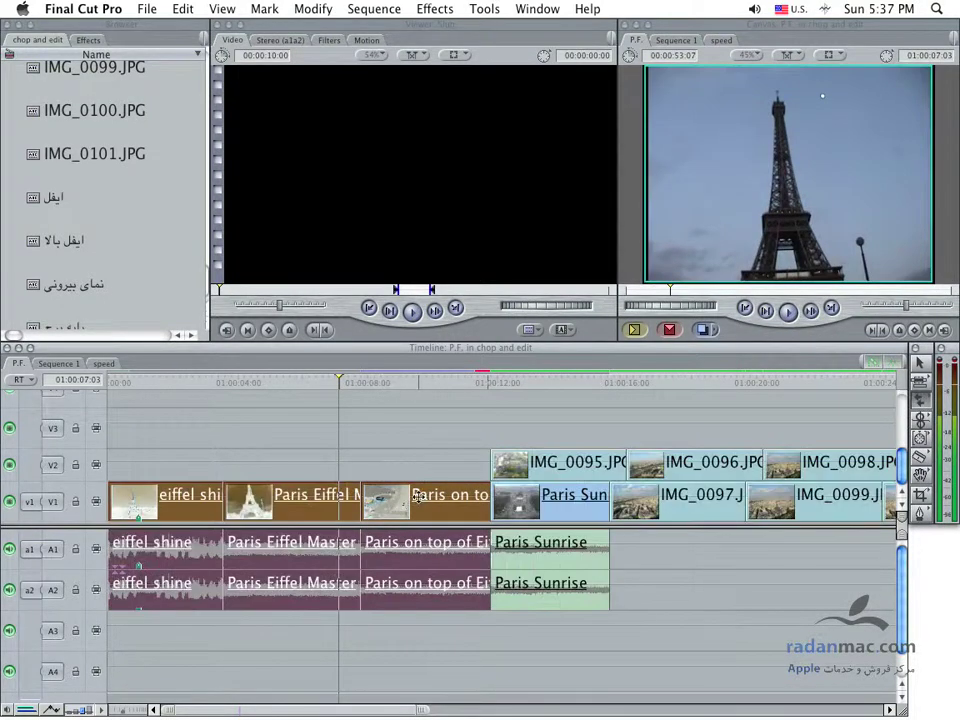
{"action": "left_click", "coordinate": [545, 505]}
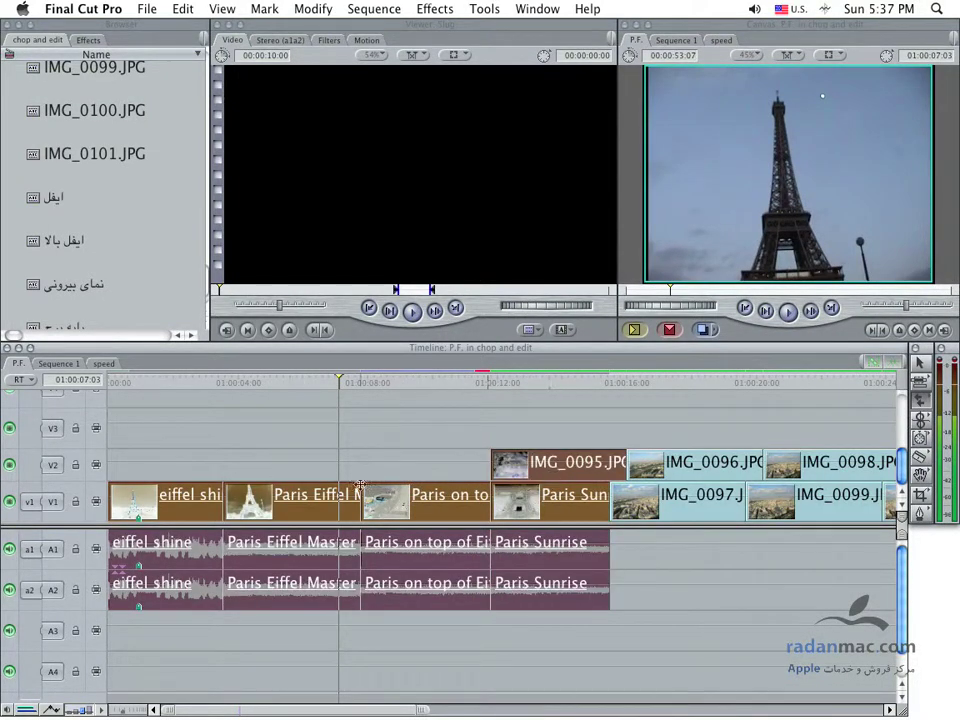
{"action": "left_click", "coordinate": [504, 437]}
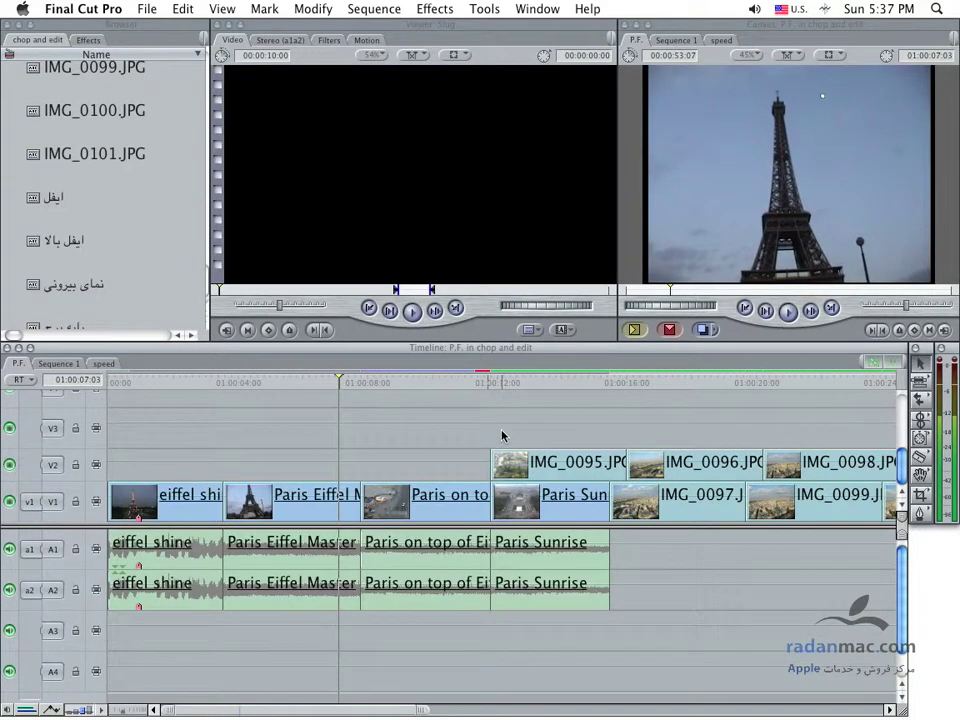
{"action": "left_click", "coordinate": [921, 420]}
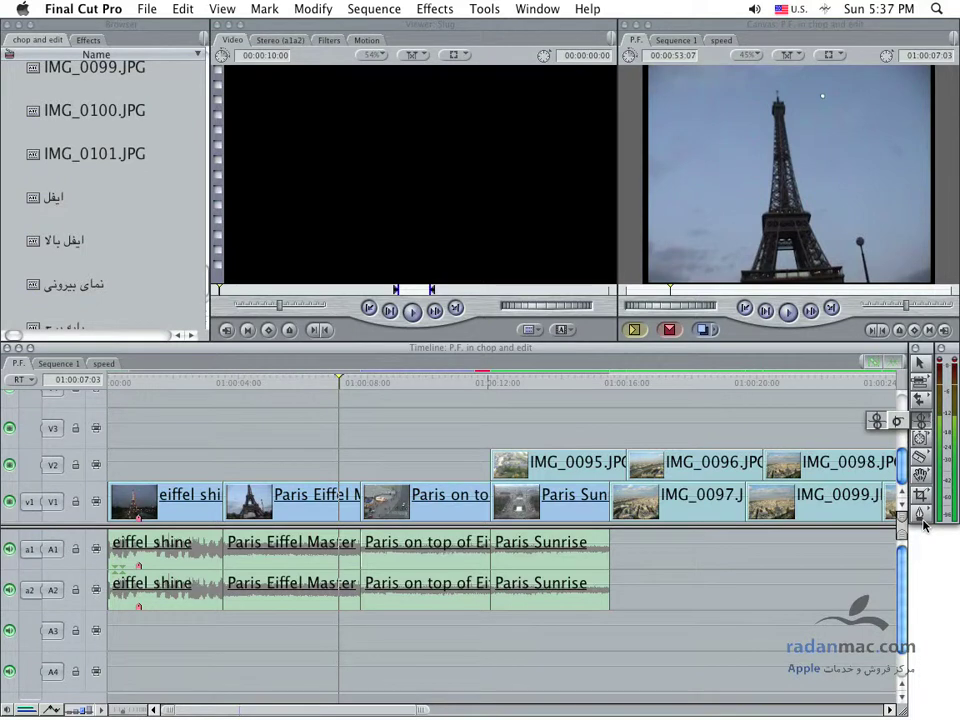